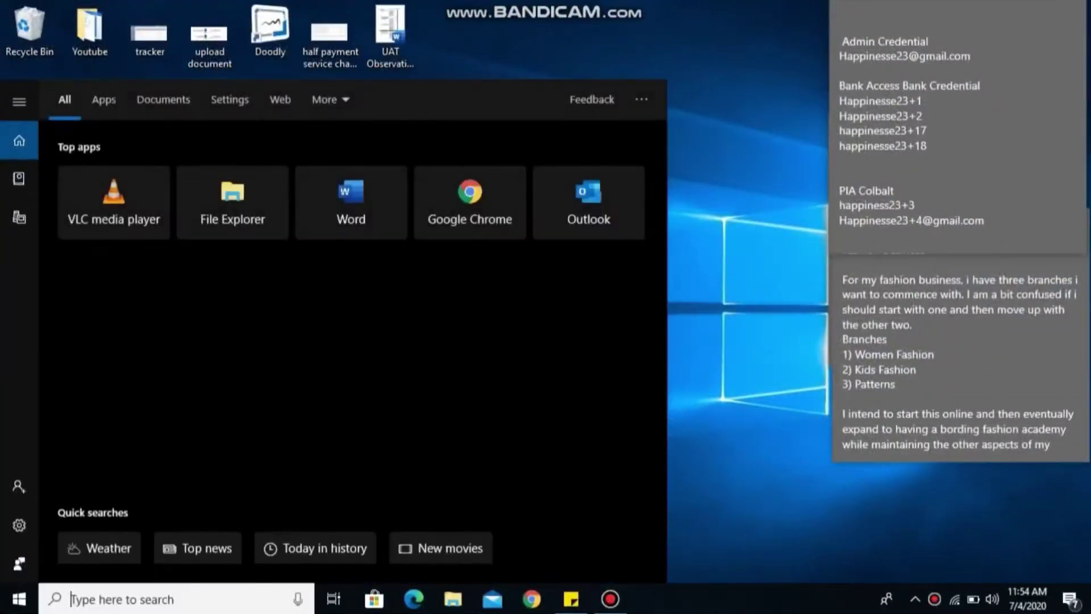
- Open Control Panel and bring up the list of installed programs that can be uninstalled or changed
type("control")
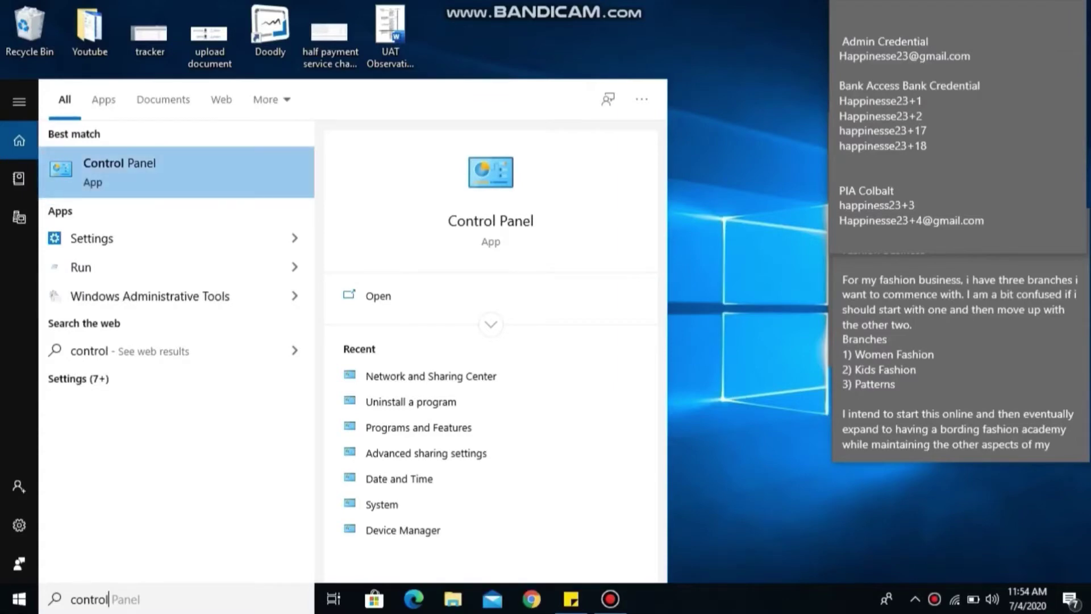
key("Return")
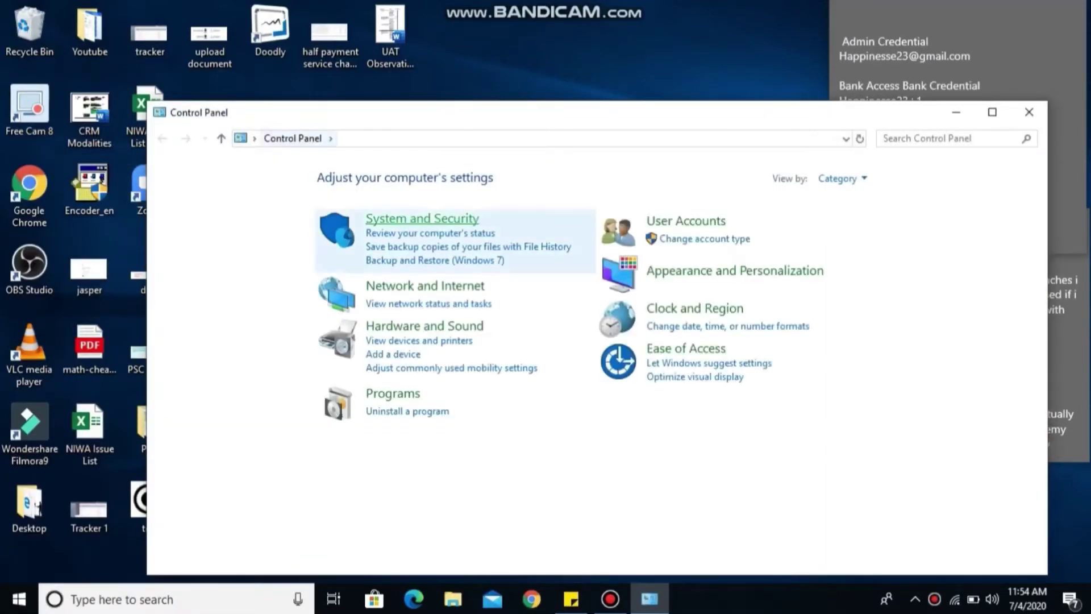
left_click(393, 393)
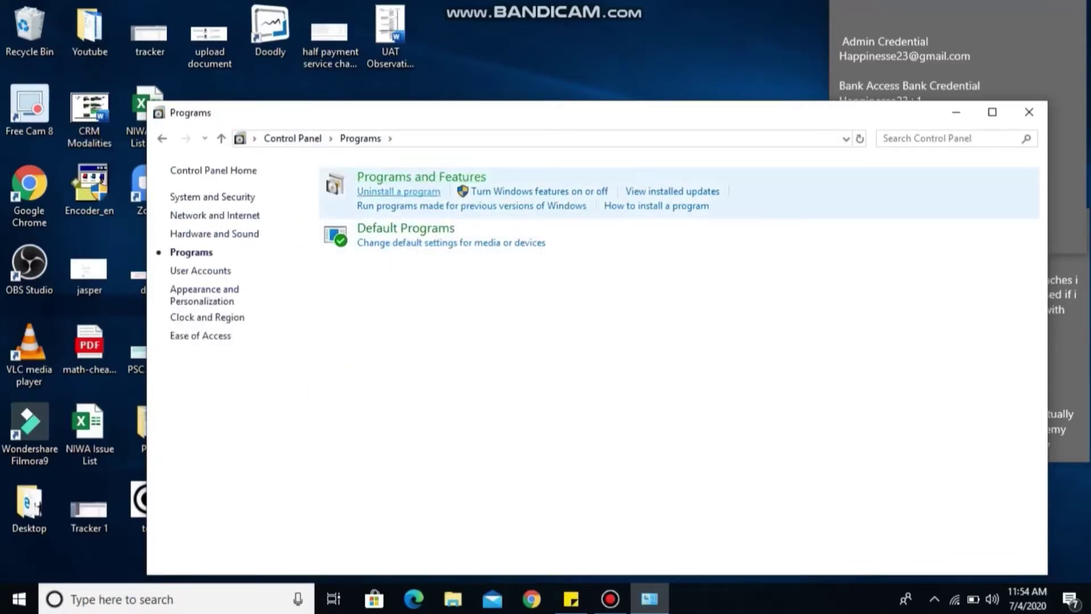
left_click(397, 192)
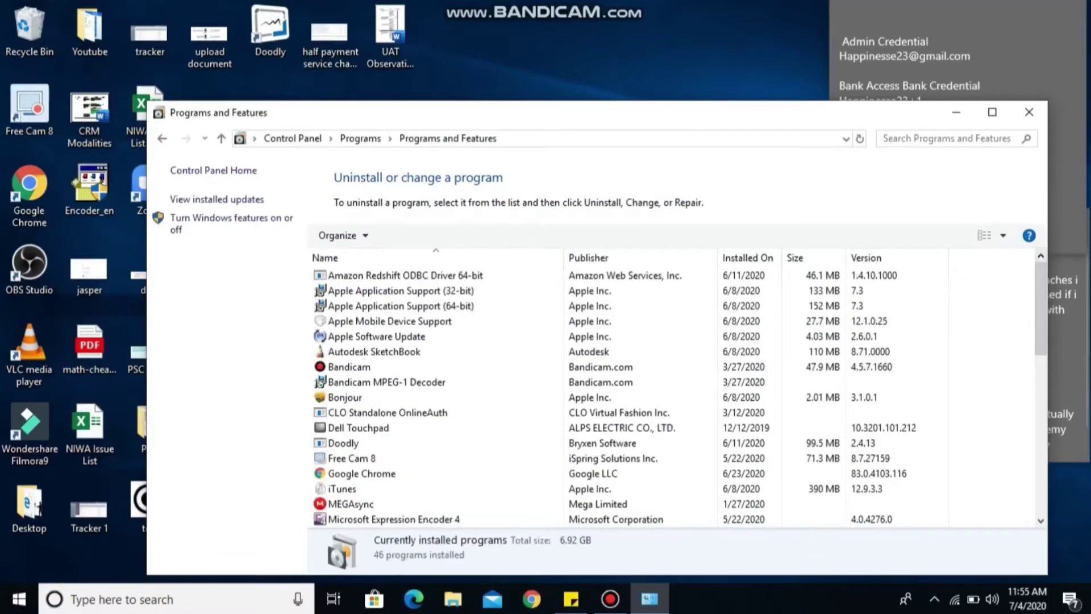
- Look through the installed programs for the Microsoft Visual C++ Redistributable entries, Wampserver64 and Sublime Text
scroll(680, 394, "down", 1)
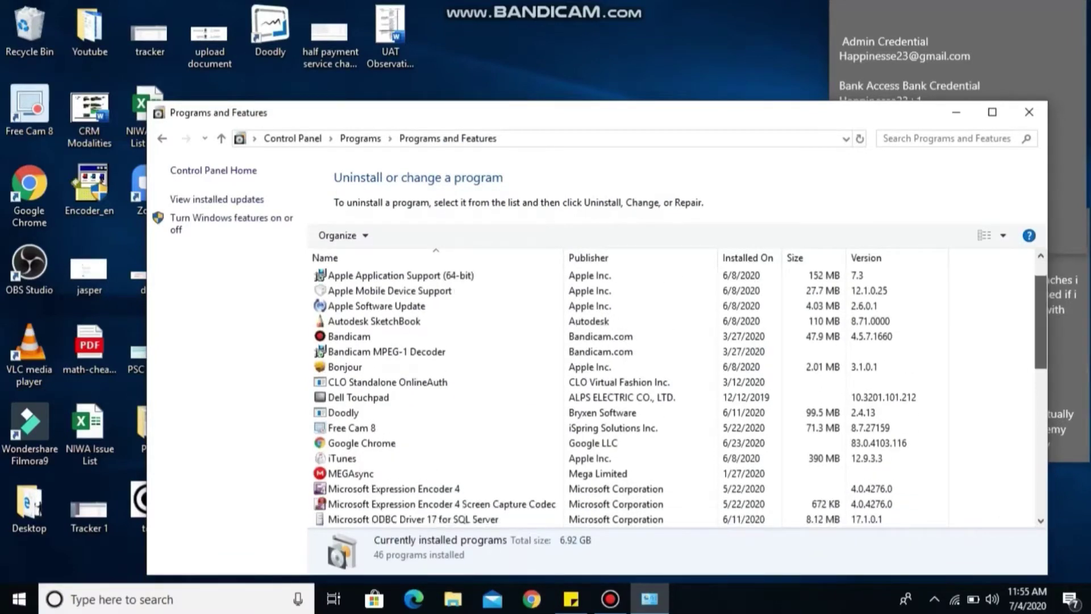
scroll(680, 394, "down", 4)
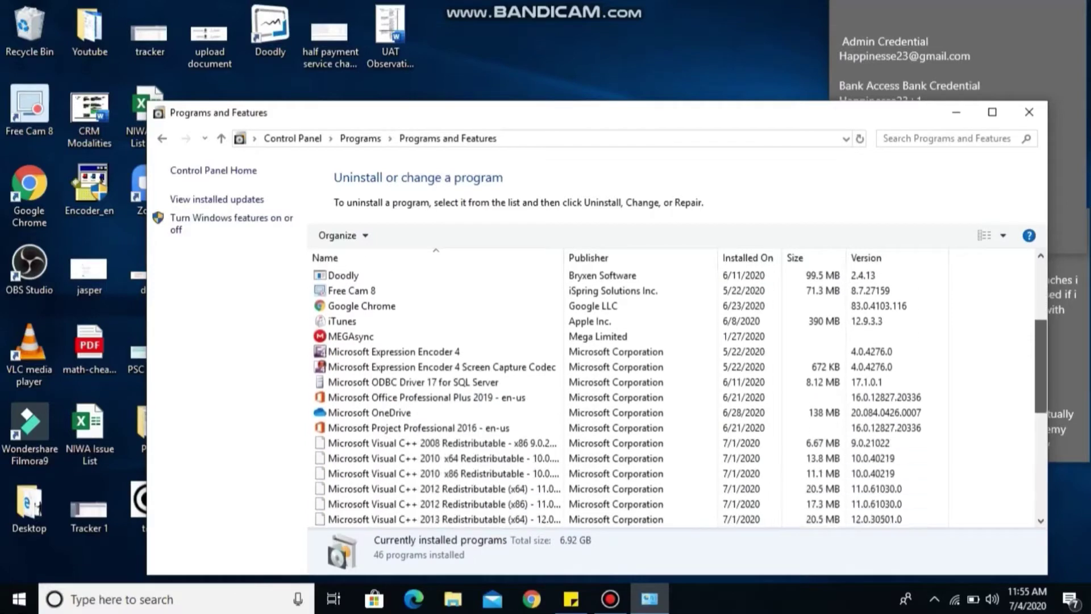
scroll(680, 394, "down", 1)
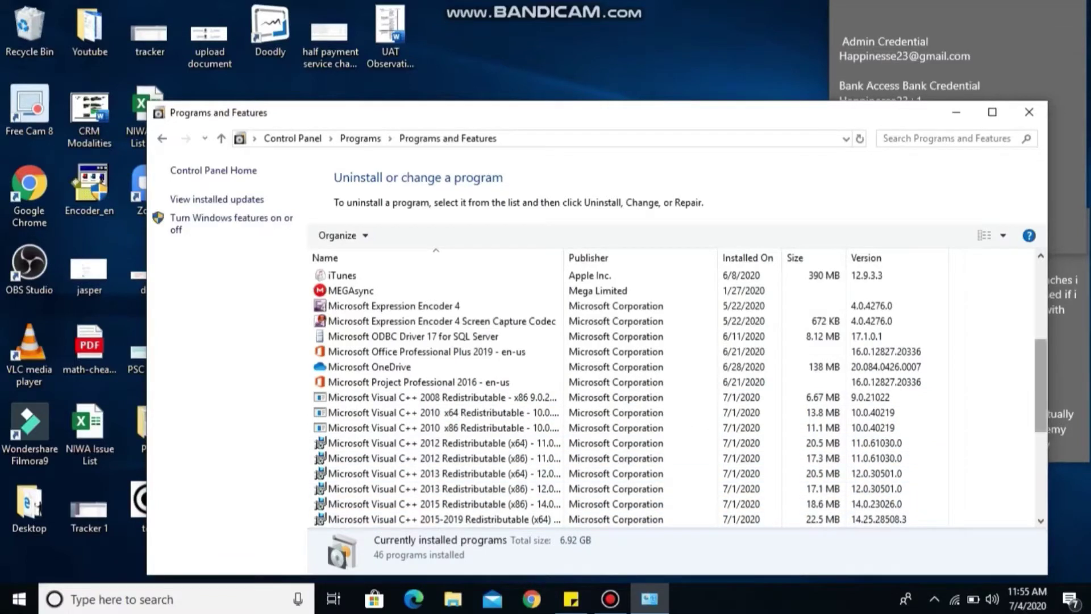
left_click_drag(1041, 385, 1041, 412)
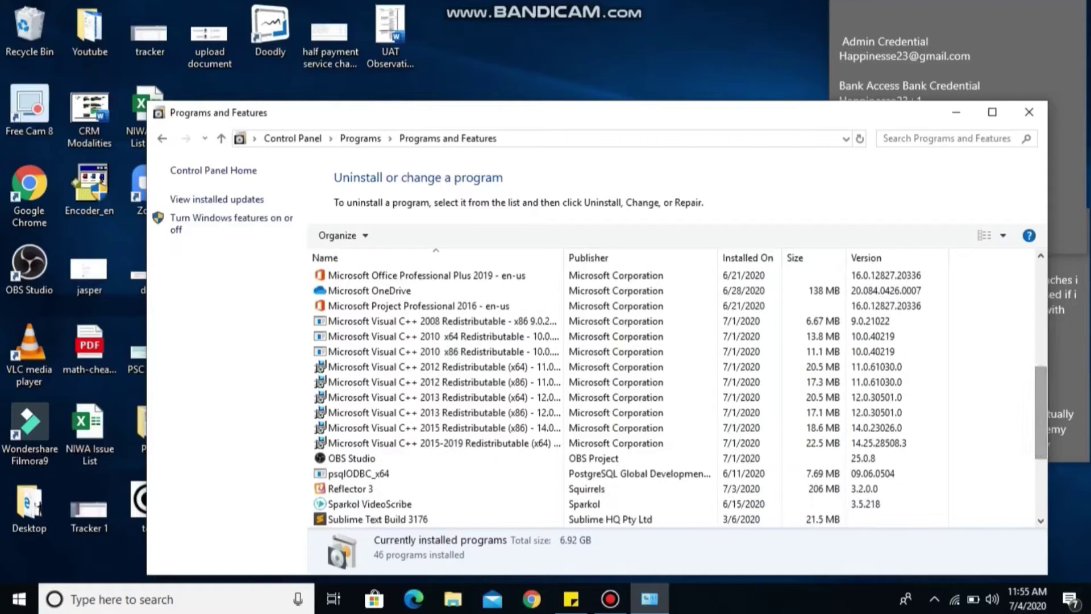
scroll(398, 489, "down", 3)
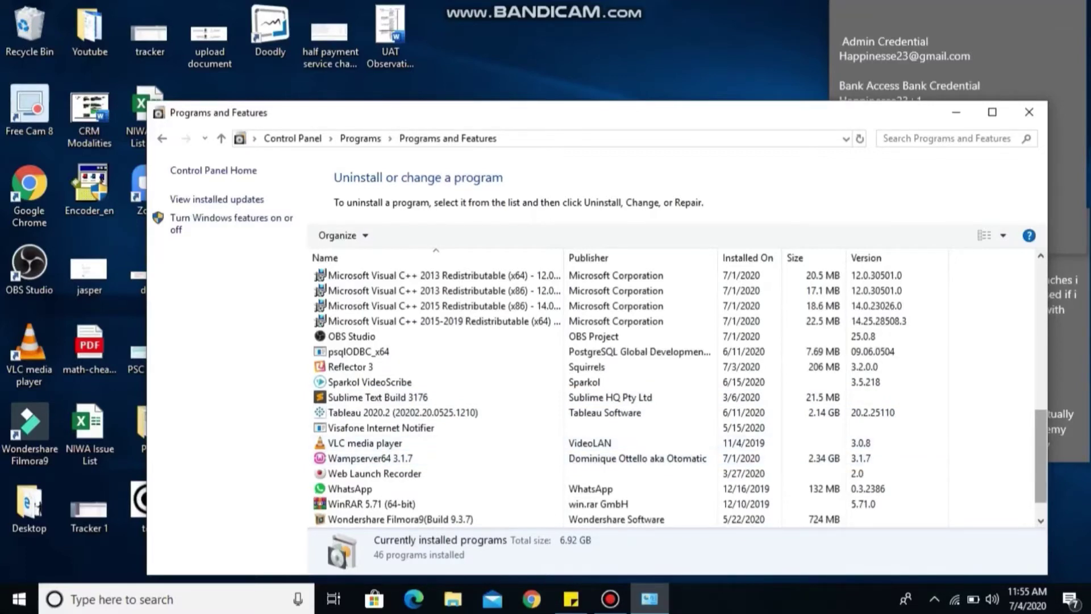
left_click_drag(1040, 455, 1040, 468)
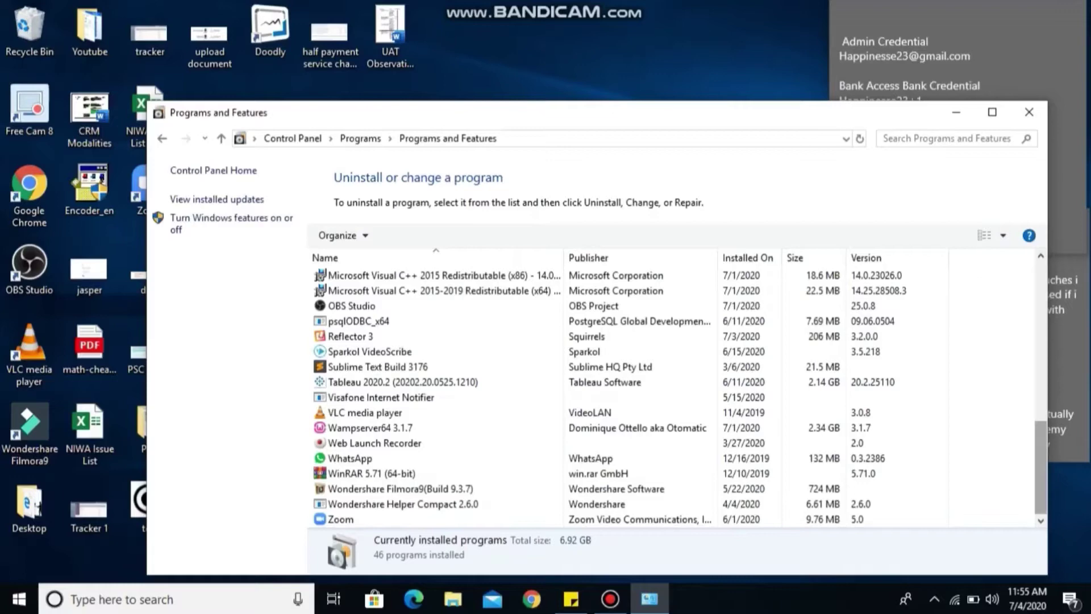
scroll(677, 398, "up", 7)
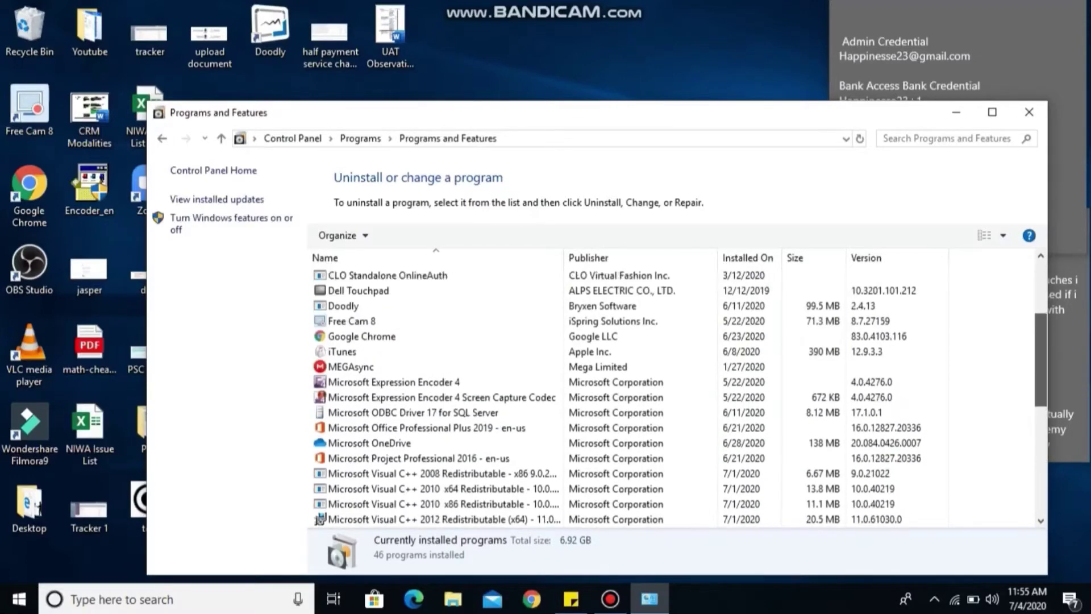
scroll(676, 398, "up", 2)
scroll(676, 397, "up", 2)
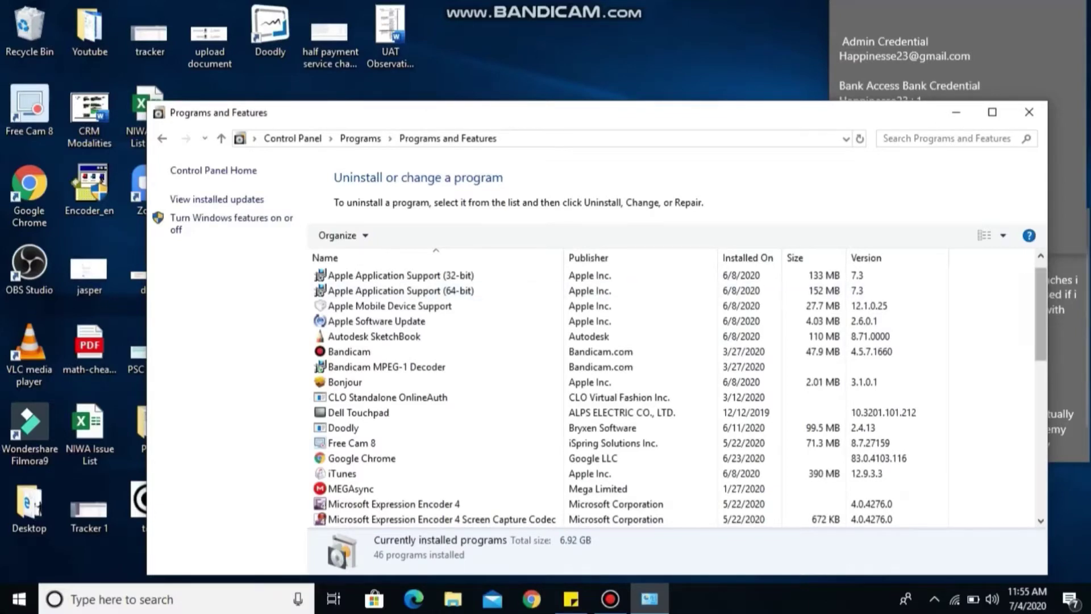
left_click_drag(1039, 314, 1039, 386)
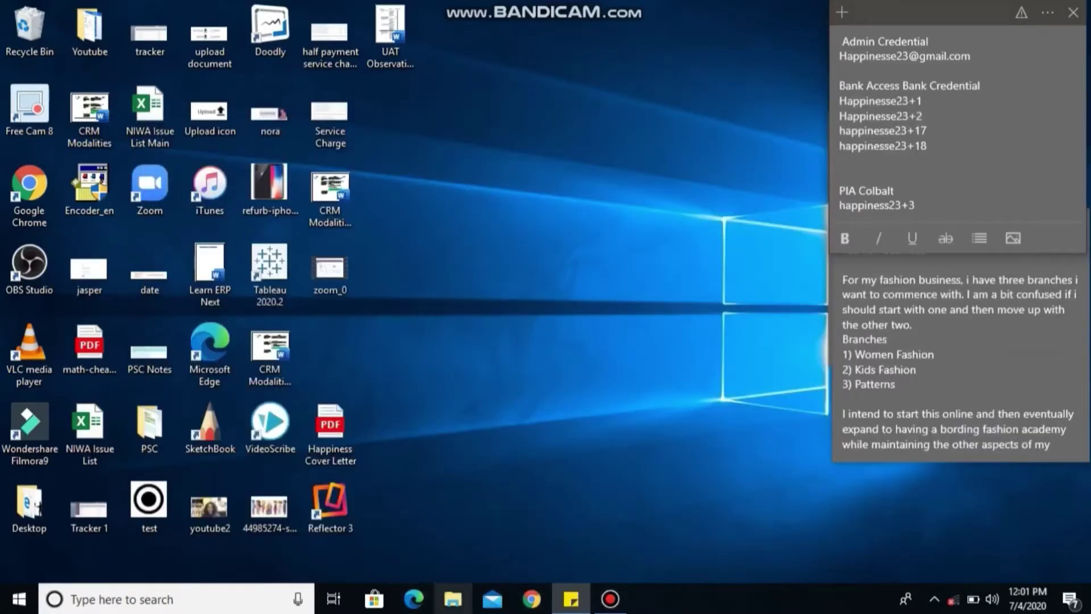
- In File Explorer, open the folder Documents > CRM Installation Prerequisites > VC > 2008 and maximize the window
left_click(453, 598)
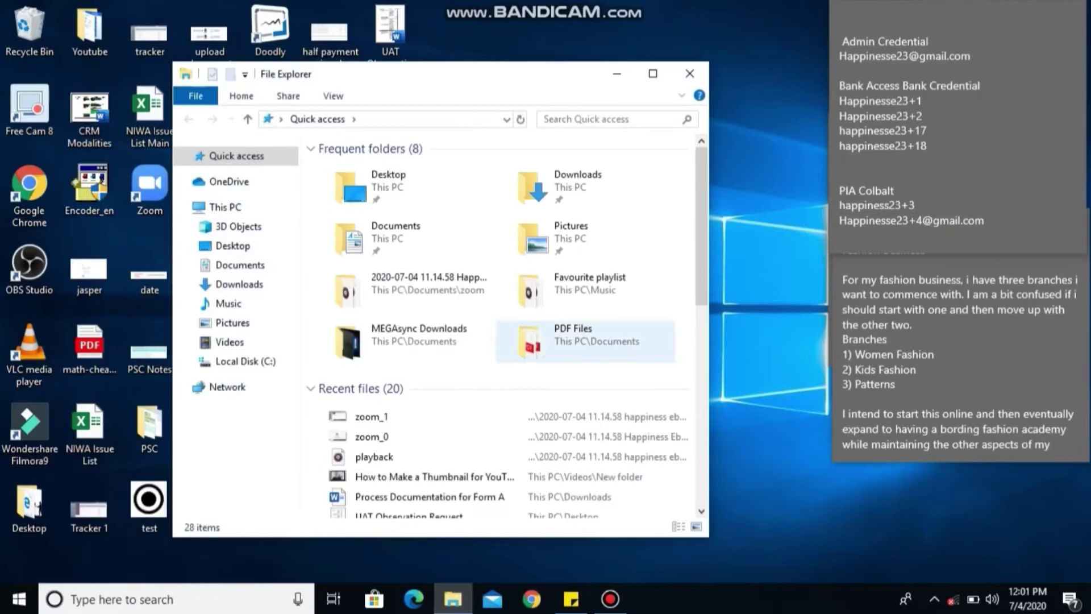
left_click(240, 265)
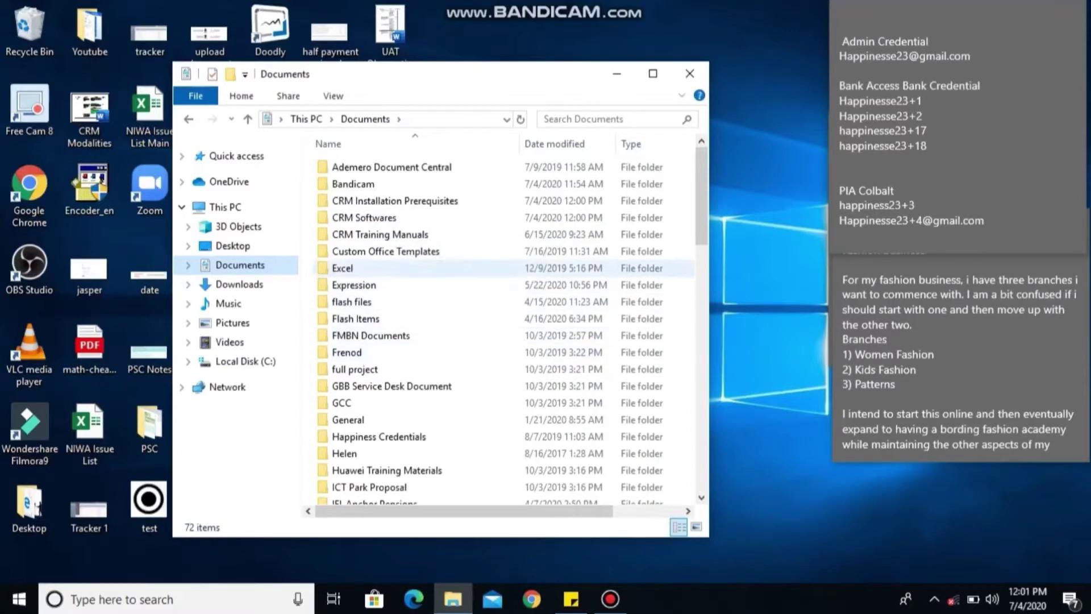
double_click(395, 200)
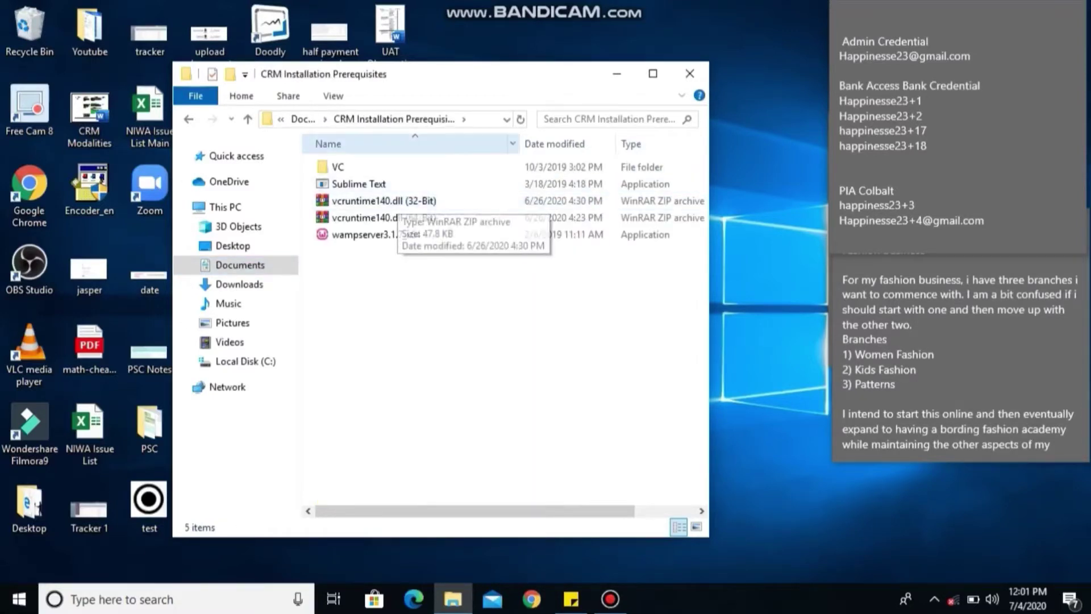
double_click(341, 167)
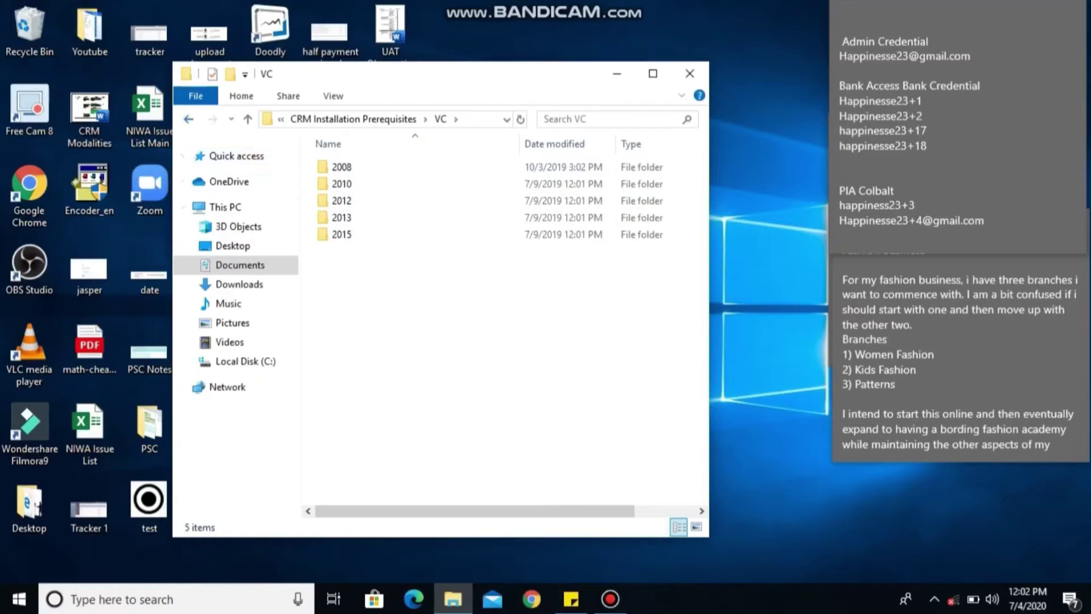
key("alt+Left")
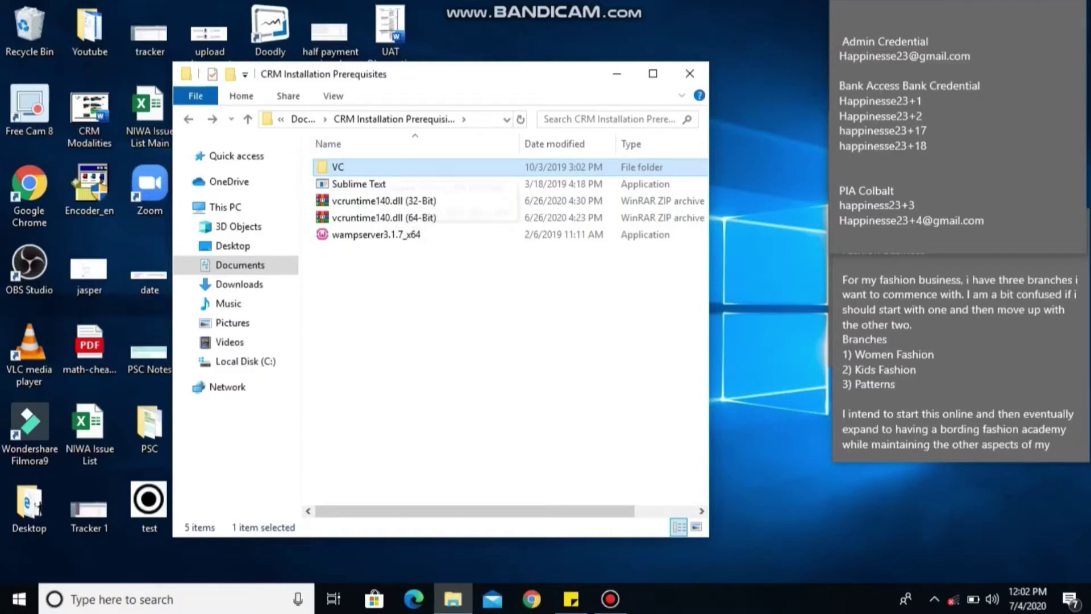
double_click(338, 167)
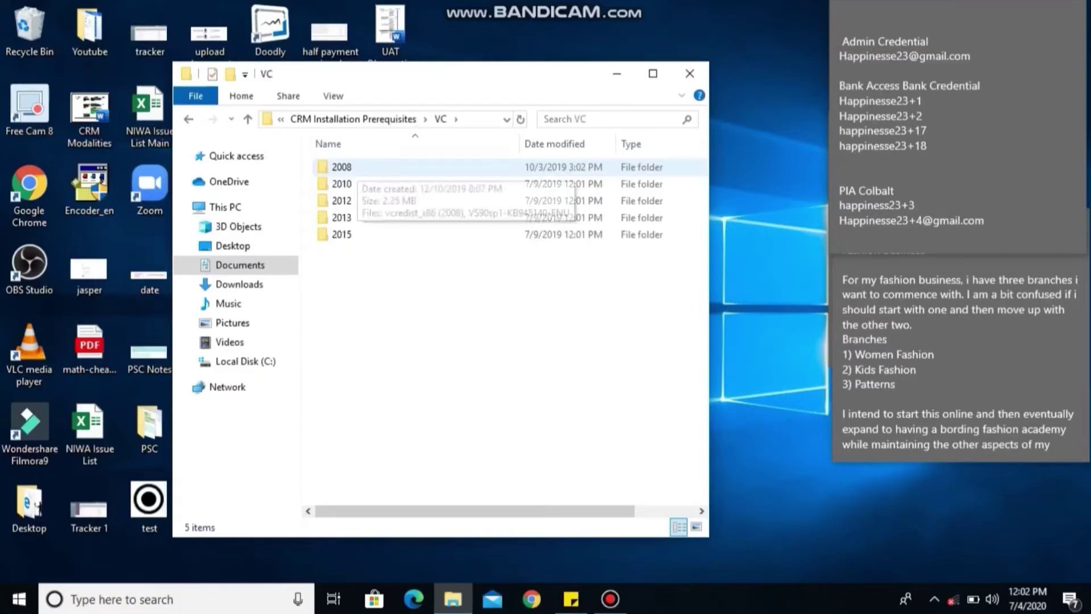
double_click(355, 167)
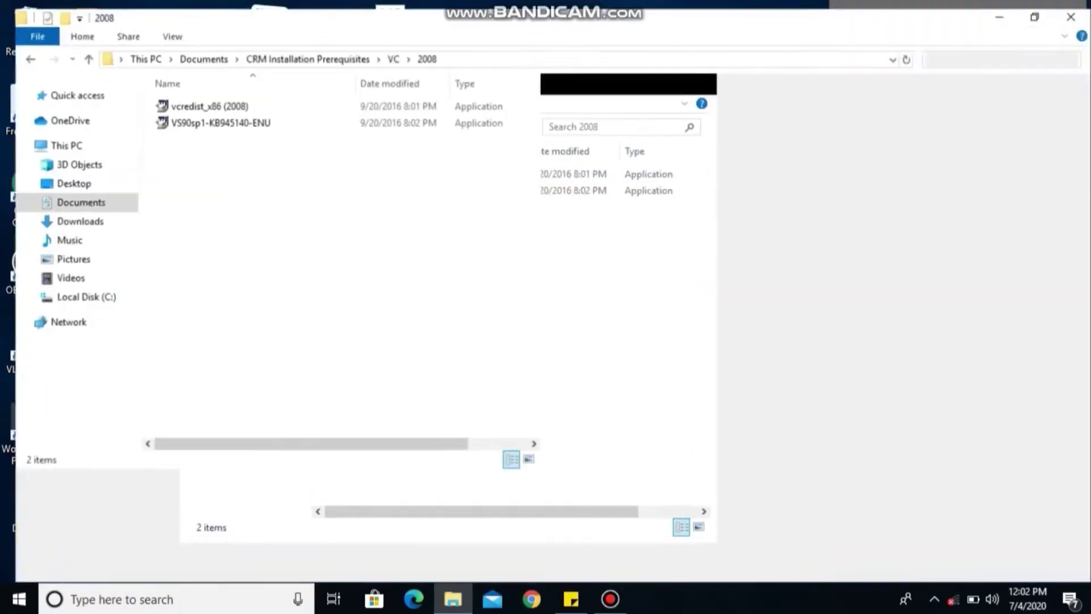
left_click(653, 73)
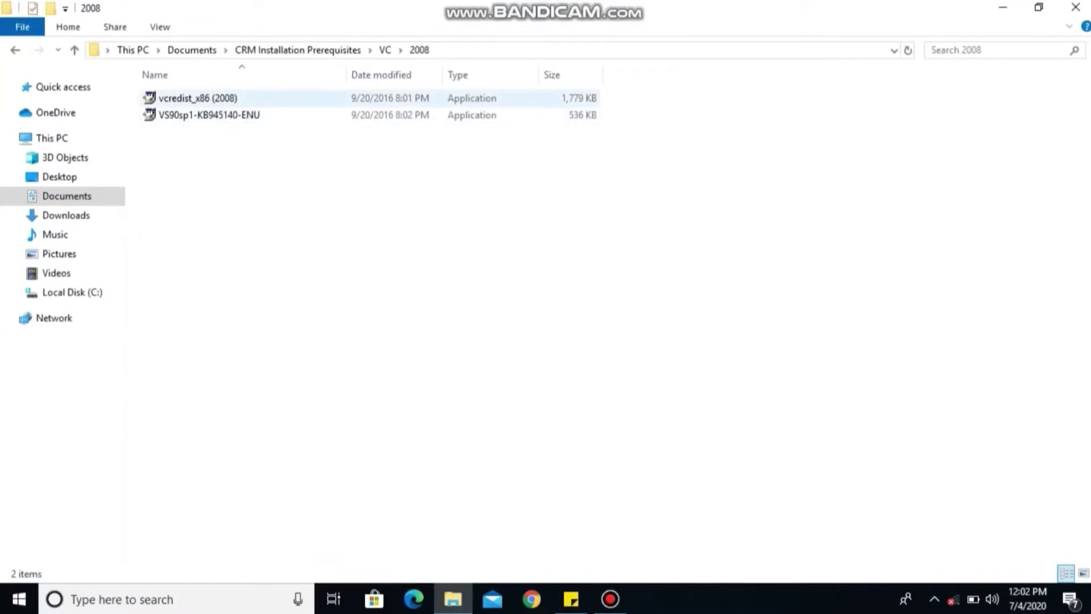
- Install the Microsoft Visual C++ 2008 Redistributable from vcredist_x86 (2008), accepting the license terms, and finish the setup
left_click(369, 98)
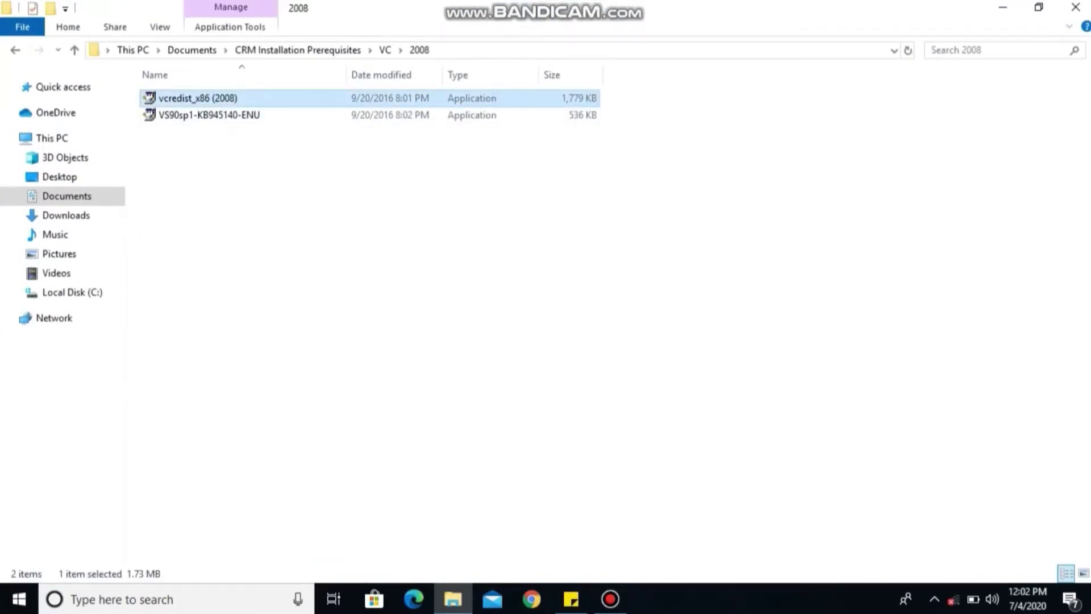
key("Return")
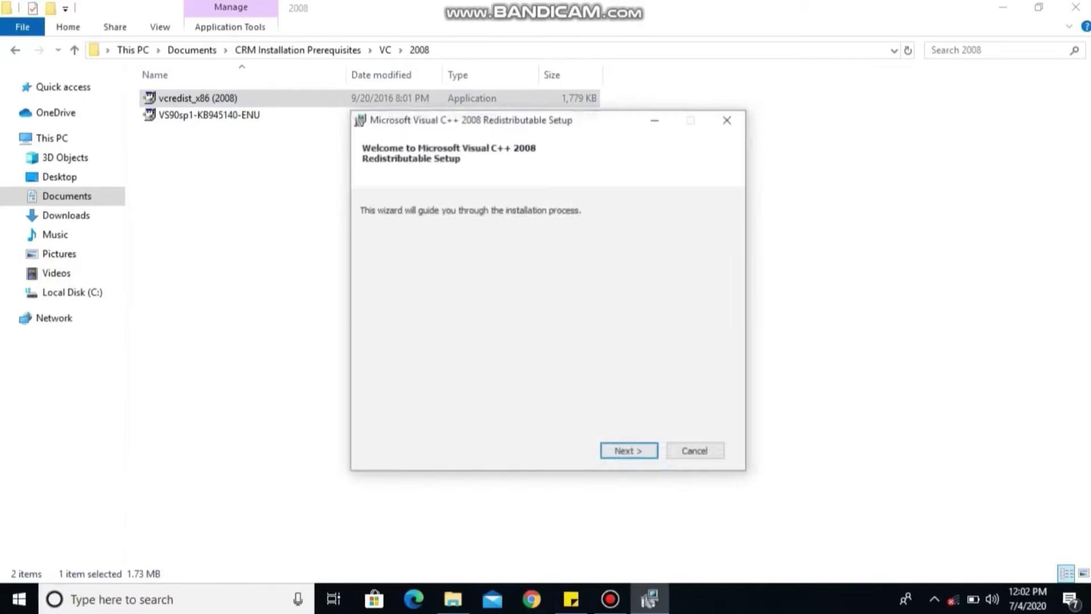
key("Return")
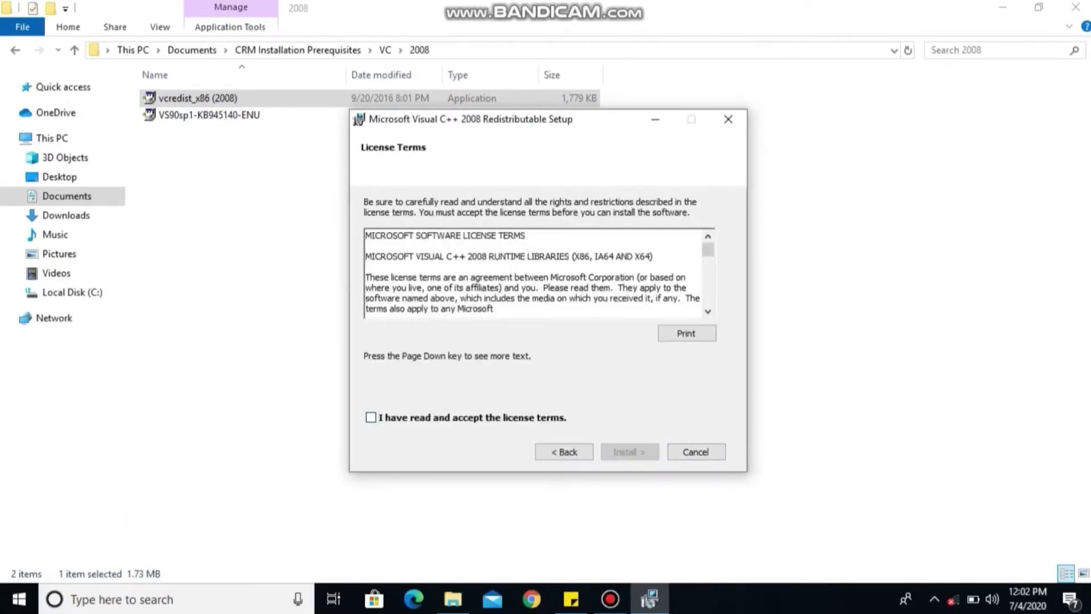
key("space")
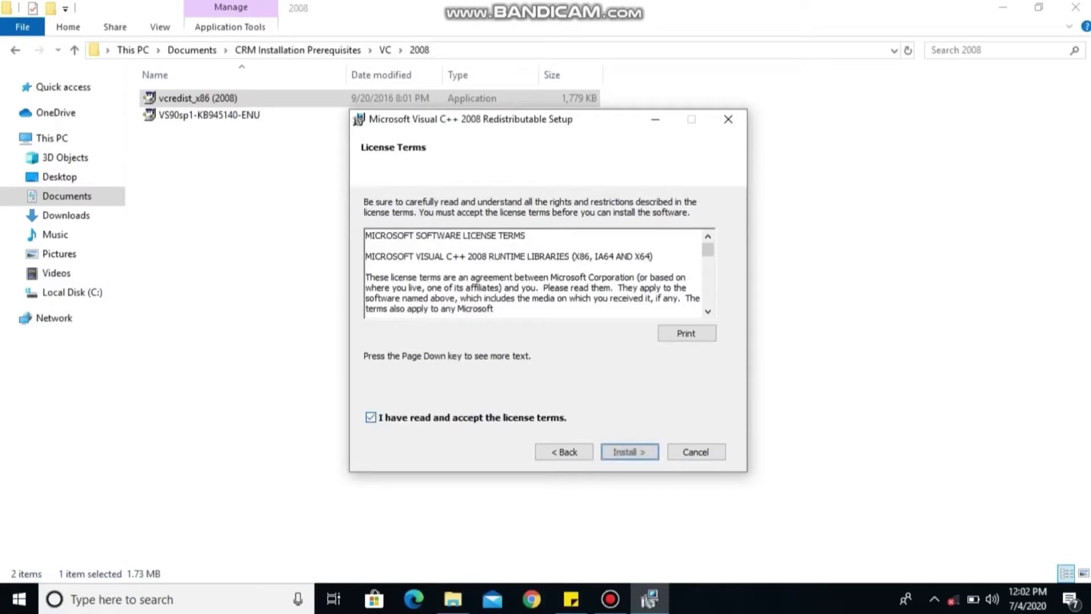
key("Return")
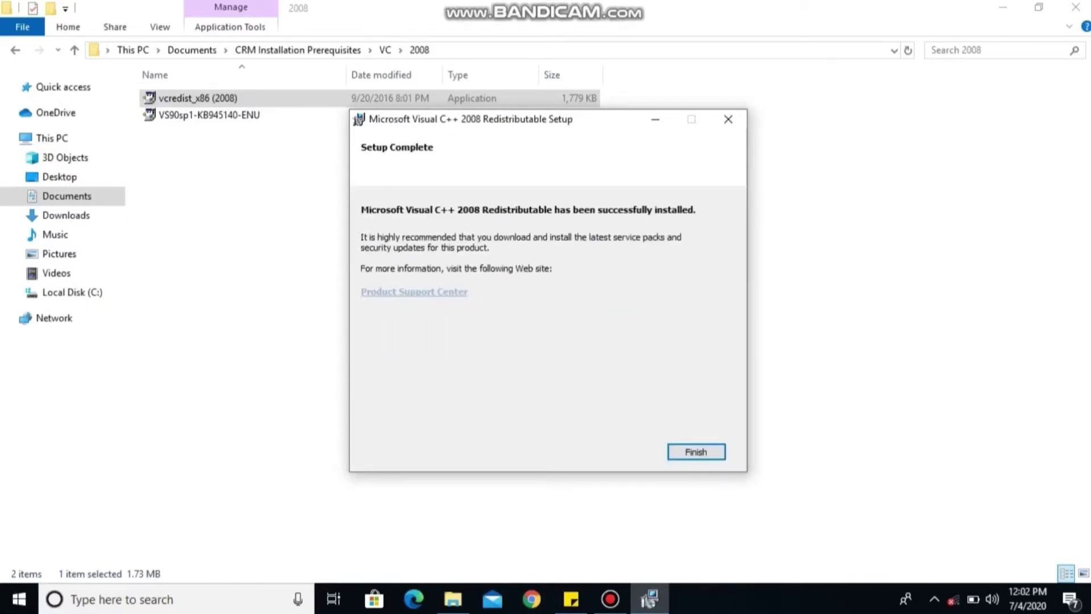
key("Return")
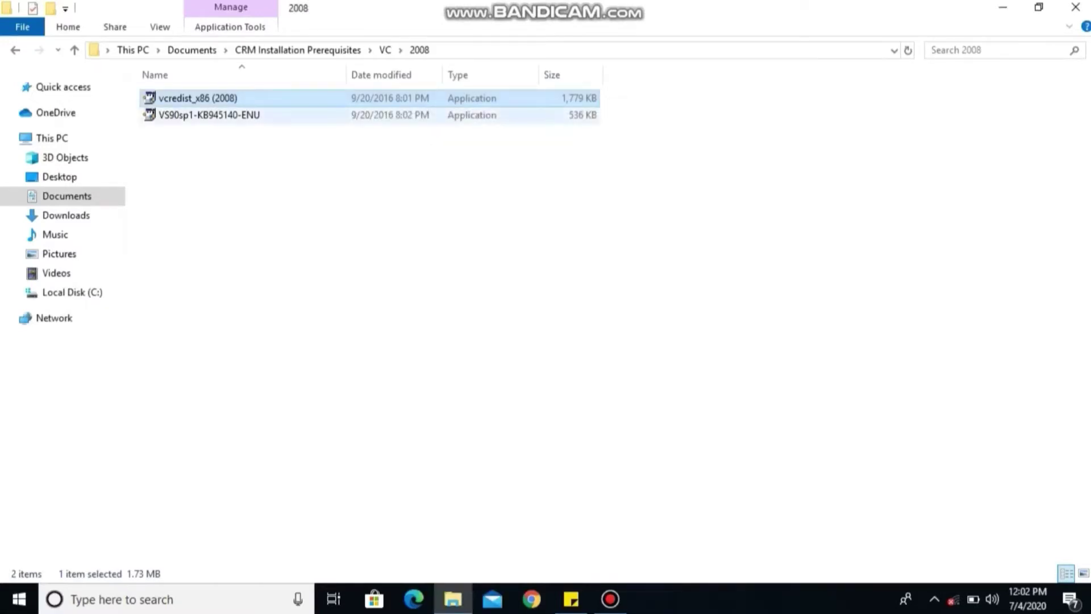
- Try to install the Visual Studio 2008 SP1 update from VS90sp1-KB945140-ENU, and close its wizard
left_click(209, 115)
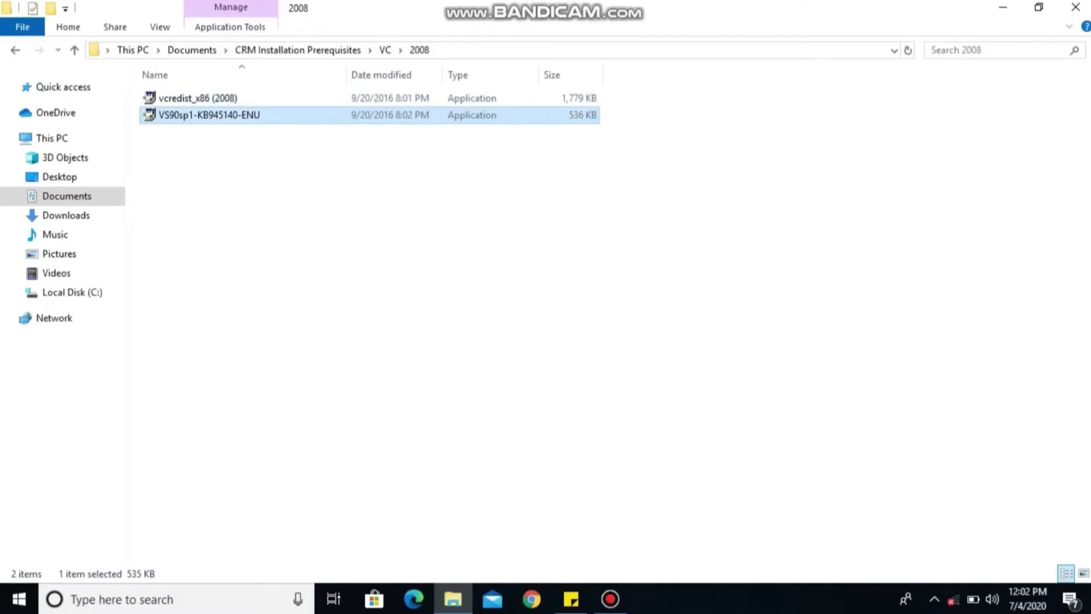
key("Return")
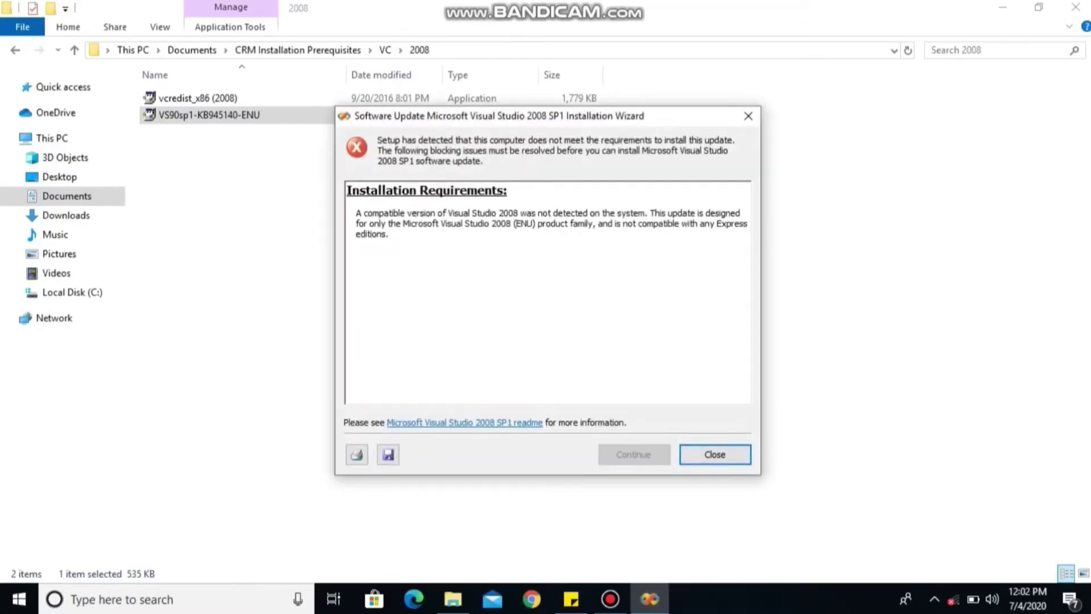
left_click(714, 454)
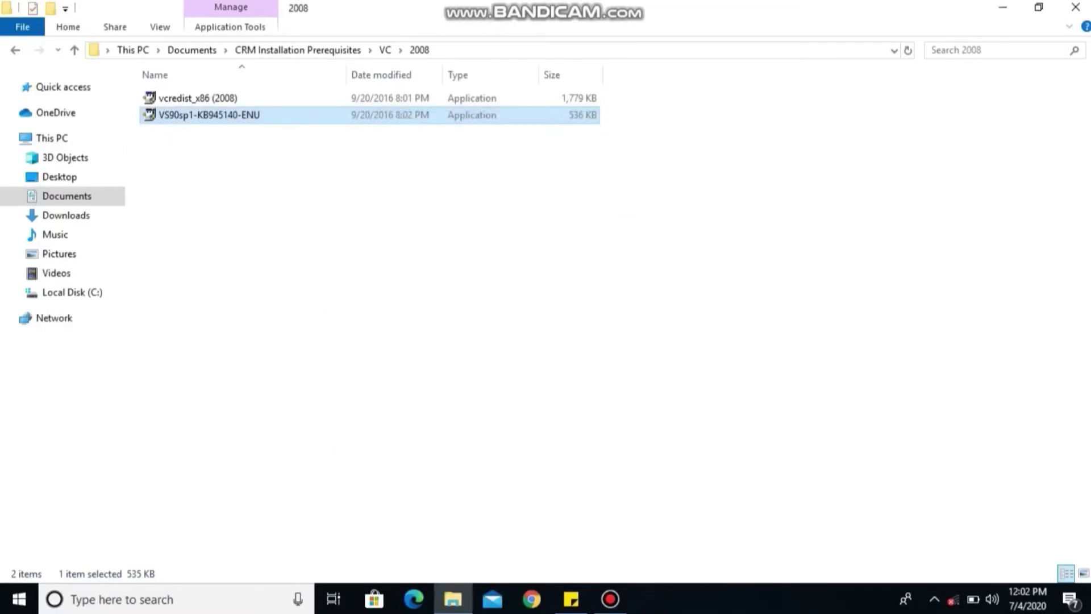
- Open the VC > 2010 folder and install the Visual C++ 2010 x64 Redistributable from vcredist_x64 (2010), accepting the license terms
left_click(15, 50)
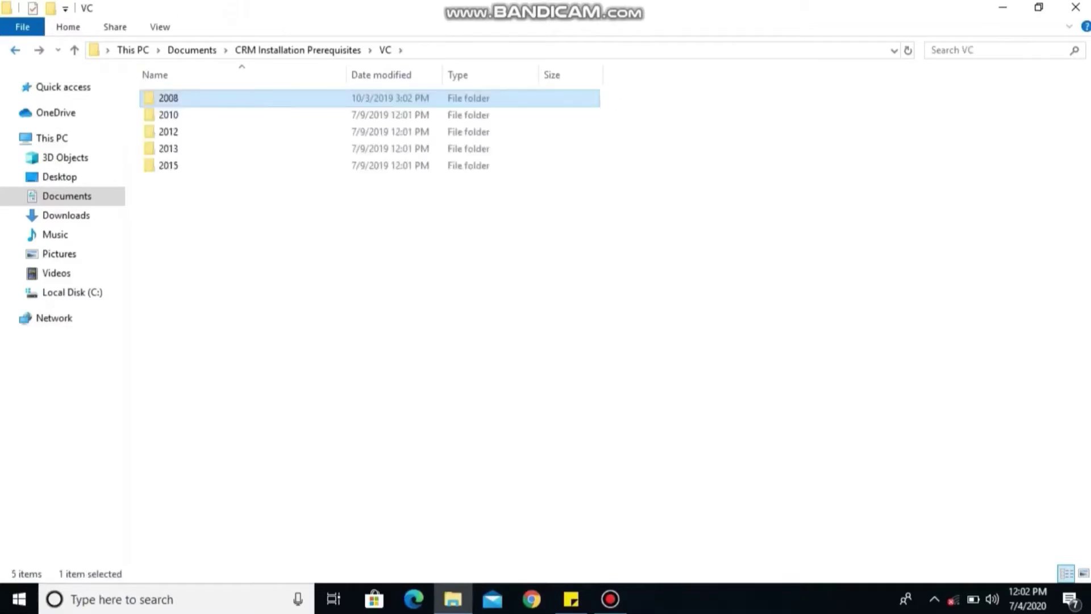
double_click(168, 115)
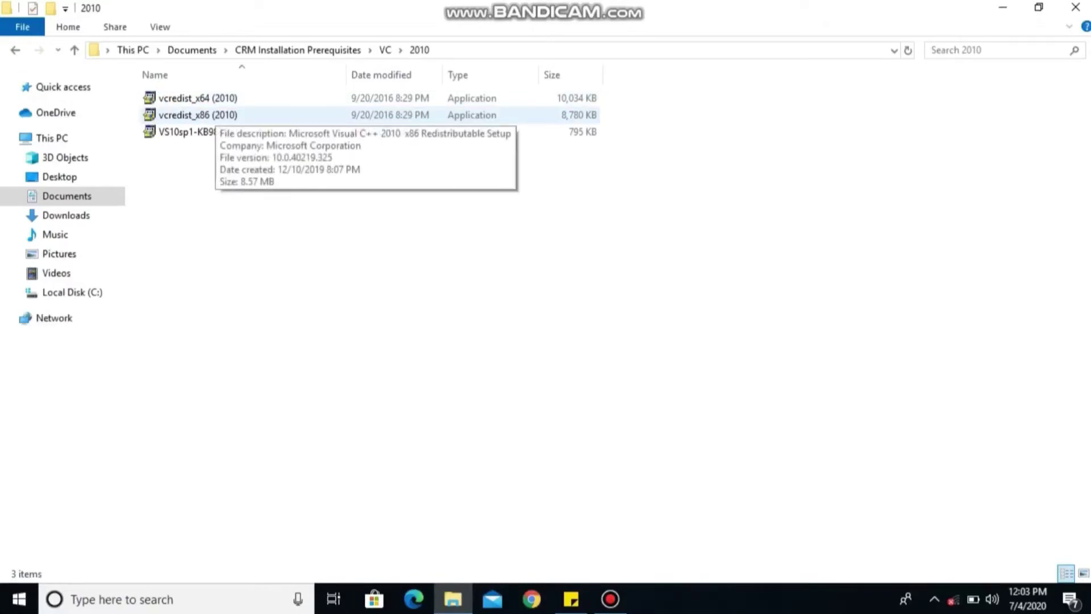
left_click(215, 98)
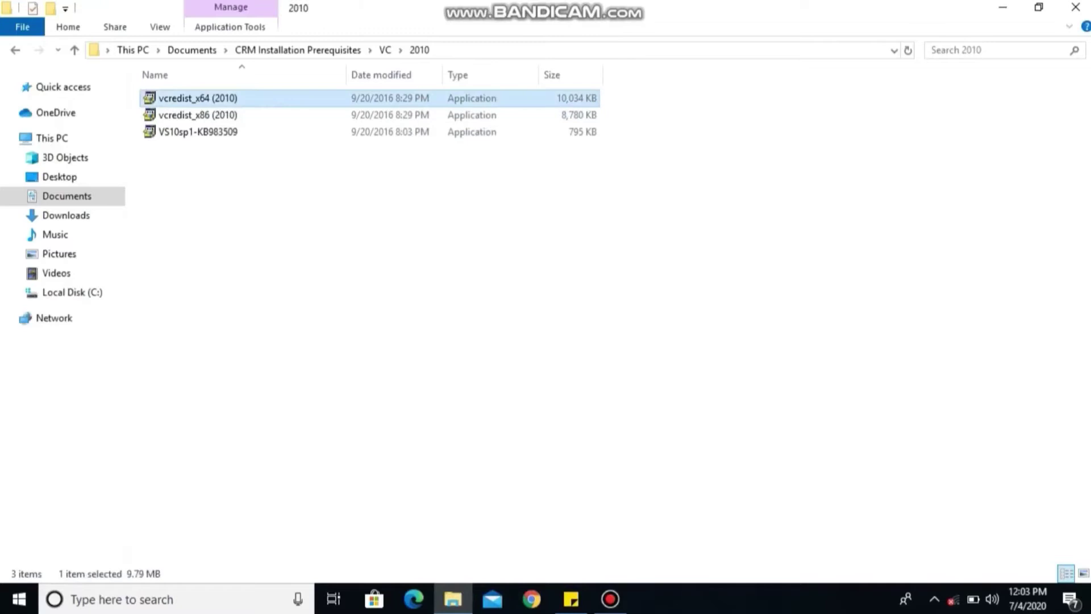
key("Return")
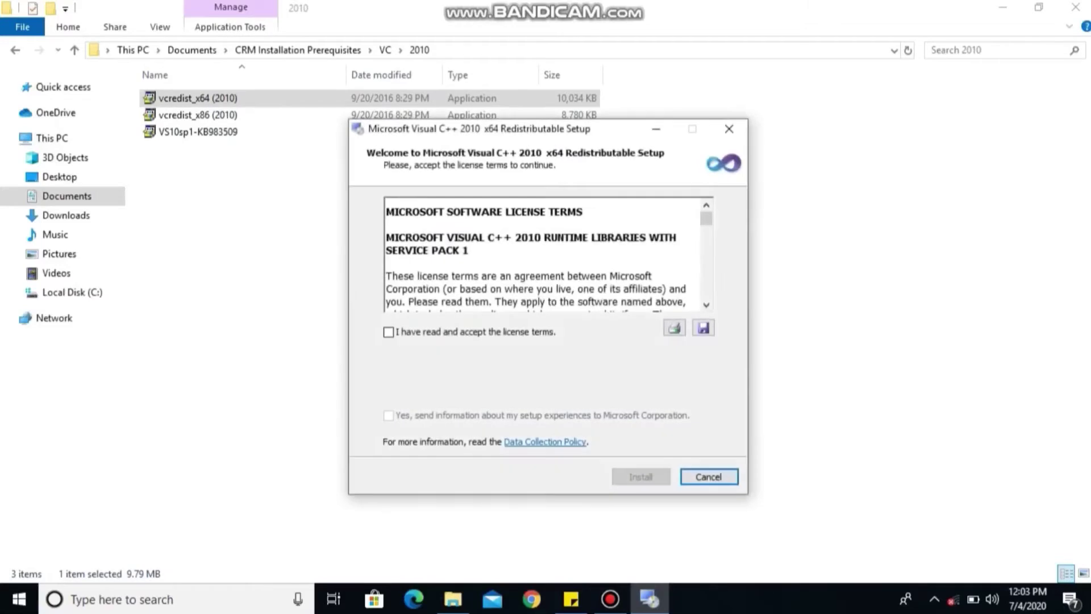
left_click(389, 332)
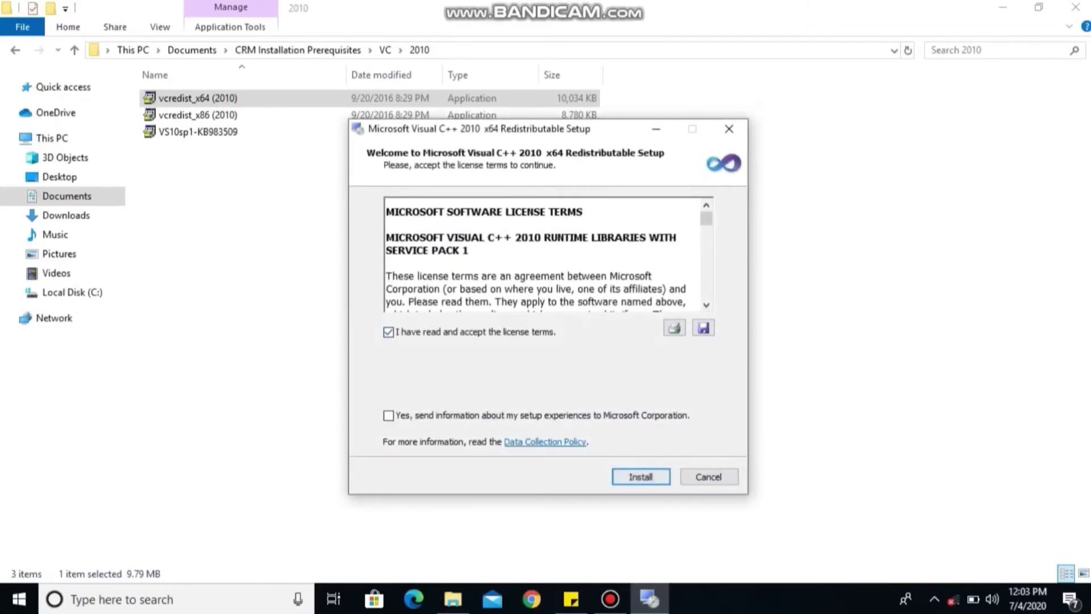
left_click(641, 476)
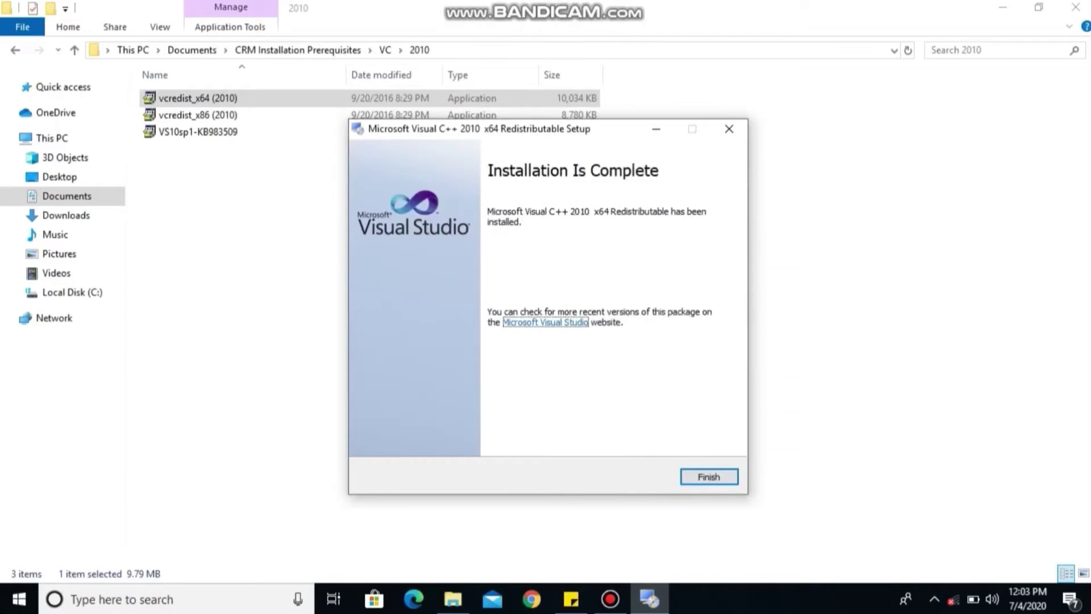
left_click(708, 476)
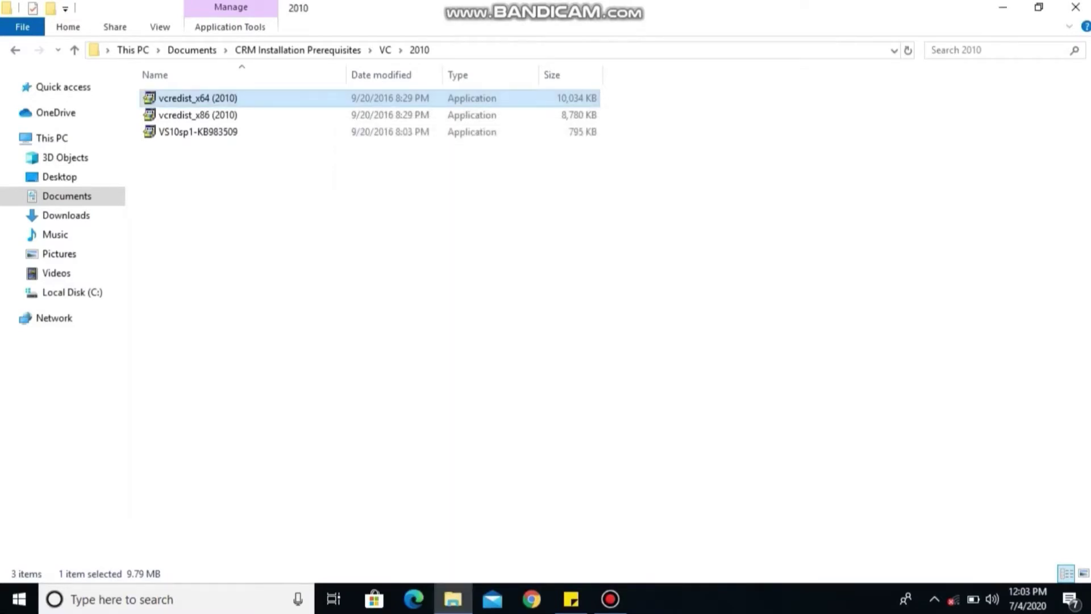
- Install the Visual C++ 2010 x86 Redistributable from vcredist_x86 (2010), accepting the license terms, and finish the setup
left_click(197, 114)
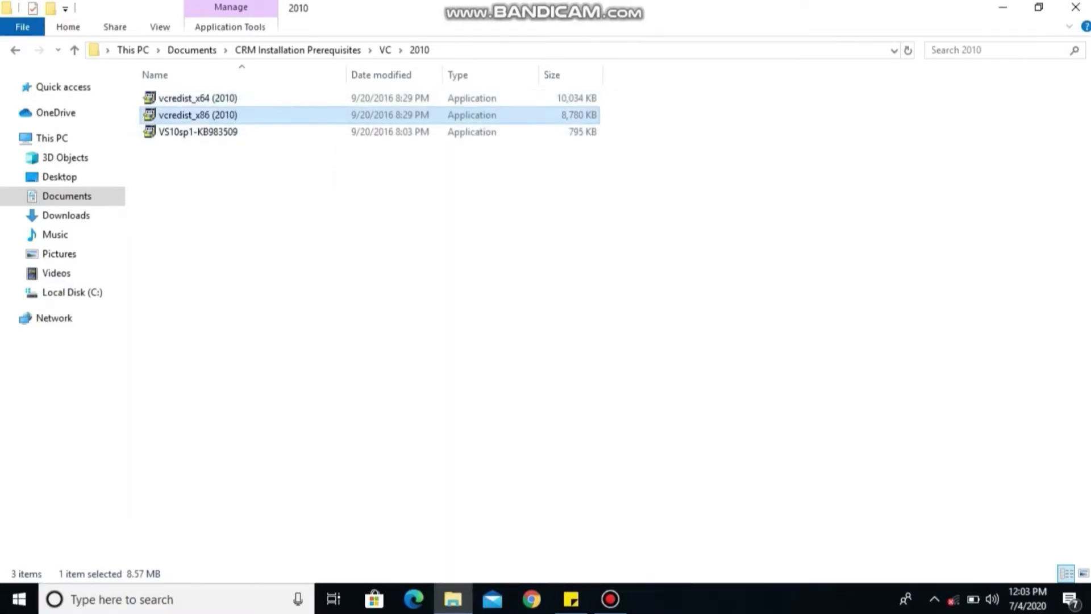
key("Return")
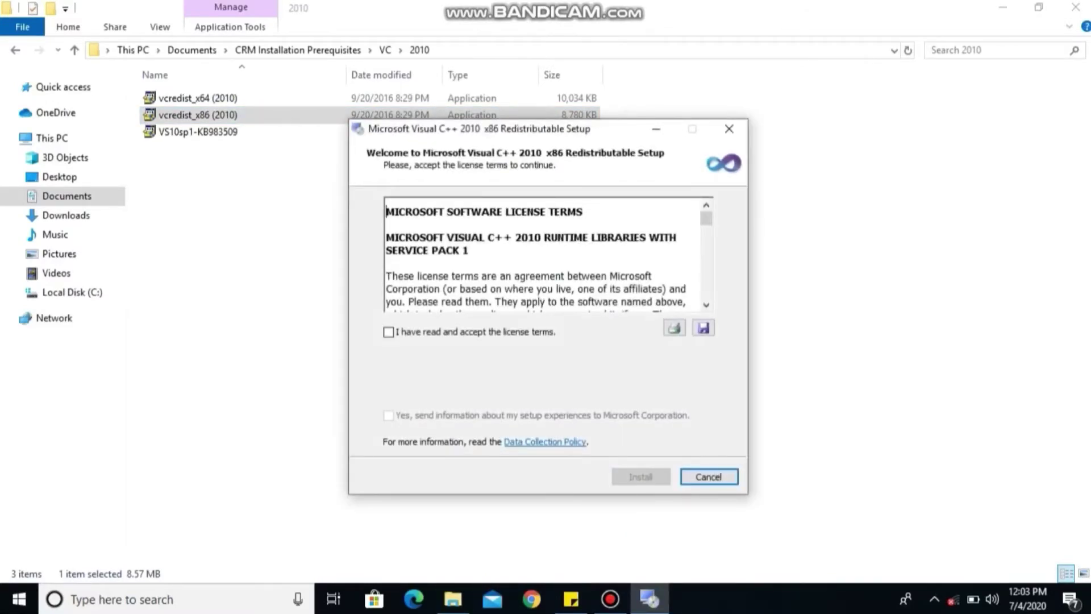
left_click(388, 331)
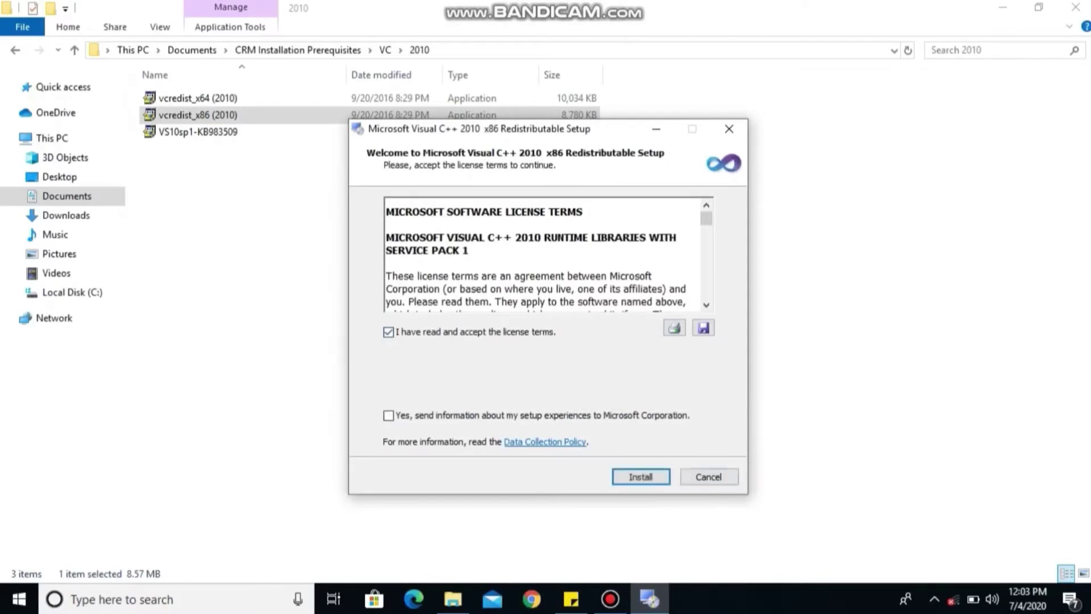
left_click(641, 476)
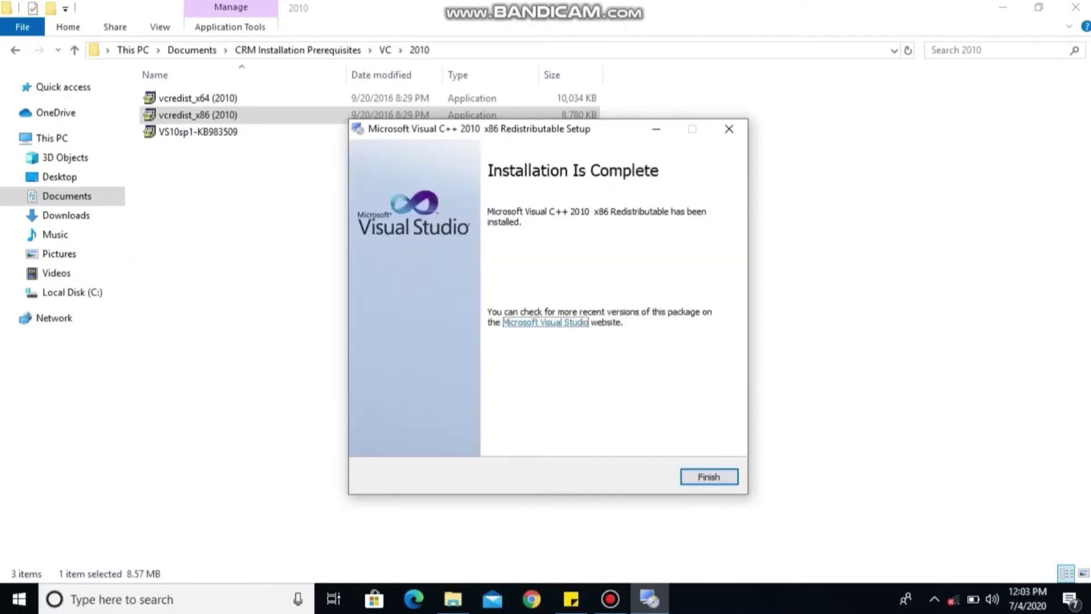
left_click(709, 476)
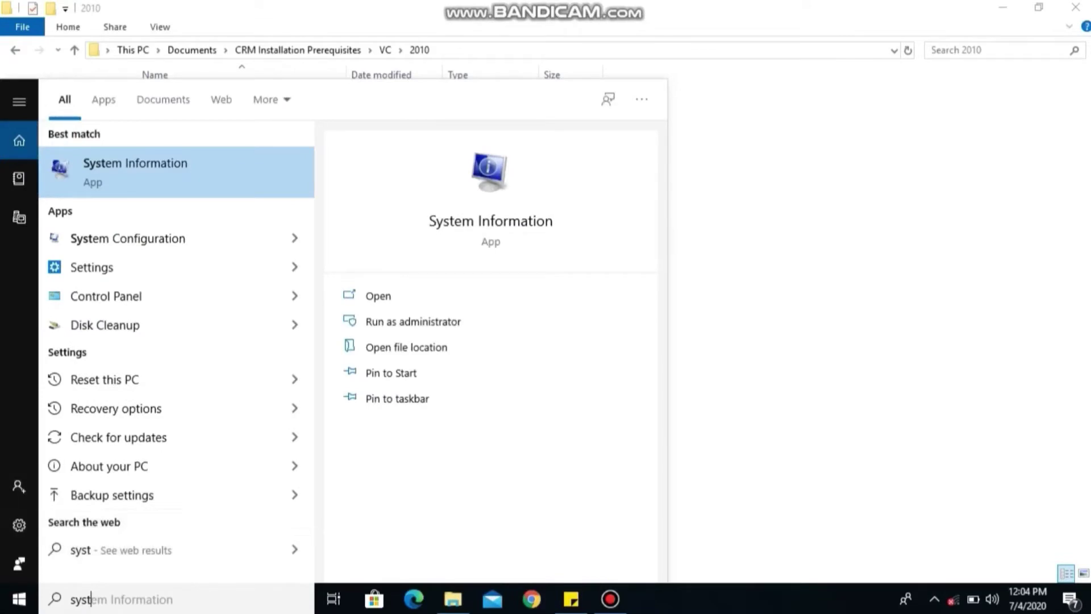
- Open System Information, check the computer's system type in the System Summary, and close the window
key("Return")
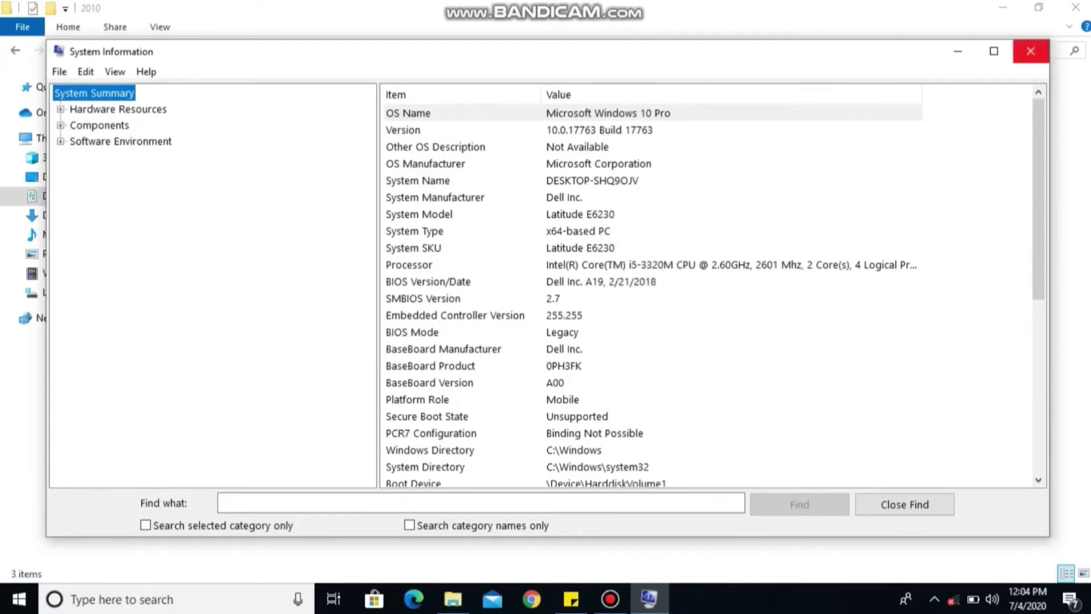
left_click(1030, 51)
- Open the VC > 2012 folder and install the Visual C++ 2012 Redistributable (x64) from vcredist_x64 (2012), agreeing to the license terms
key("BackSpace")
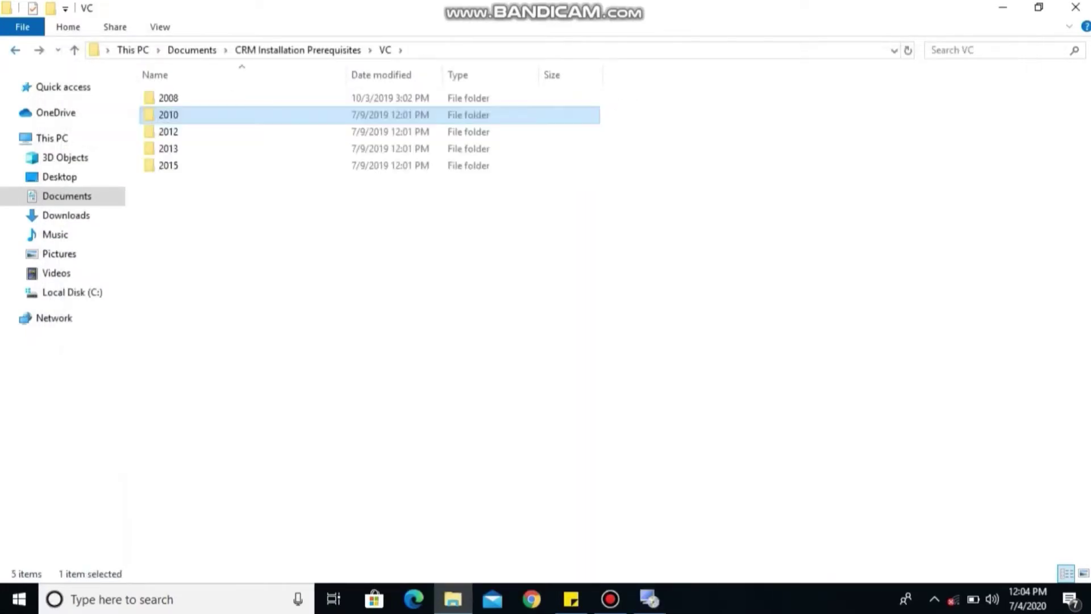
double_click(238, 132)
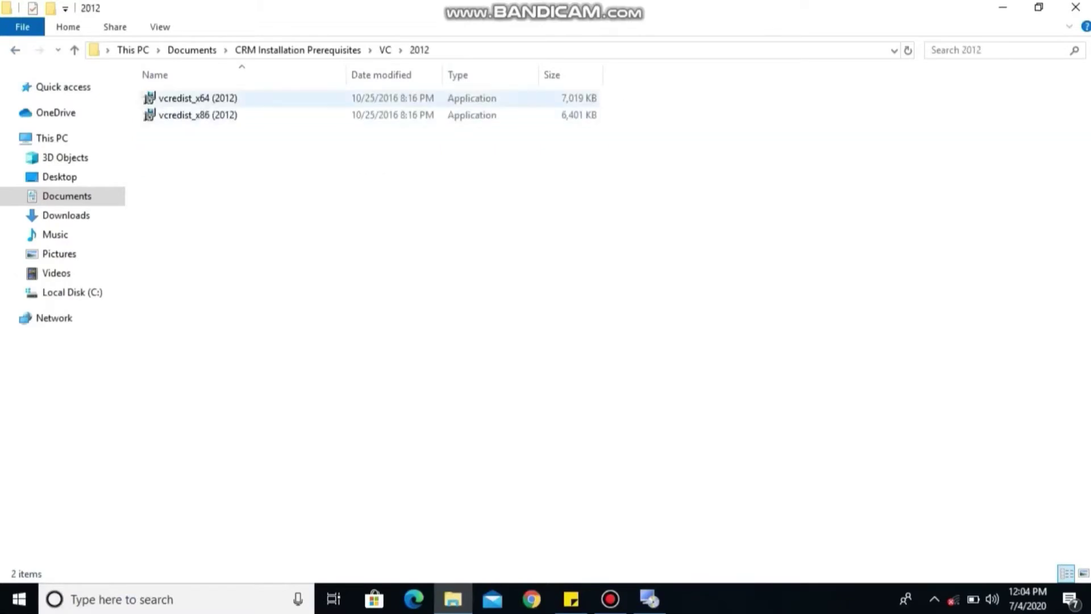
double_click(198, 98)
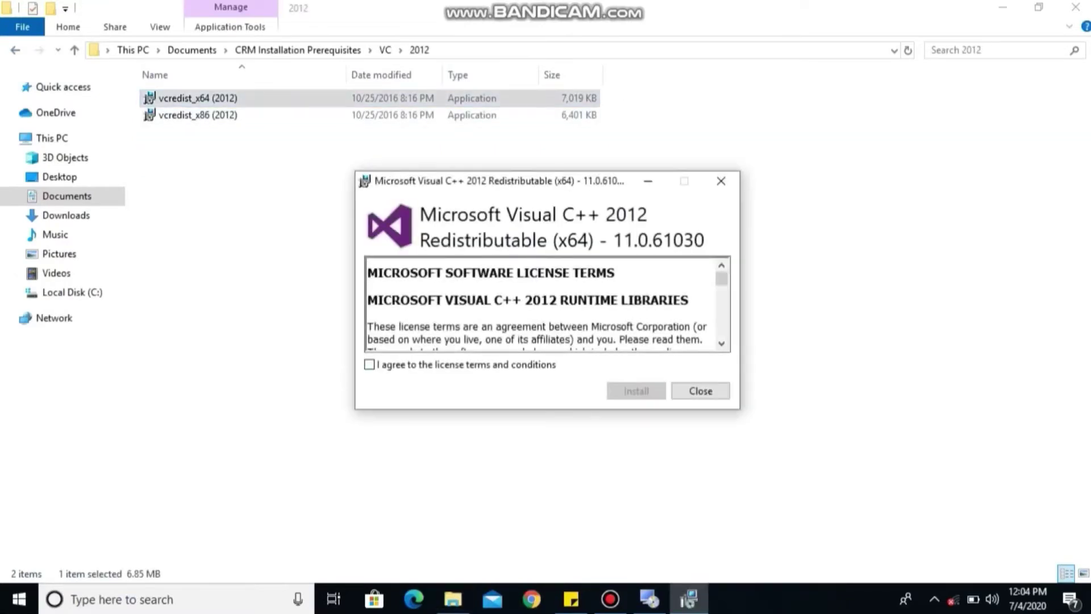
left_click(369, 364)
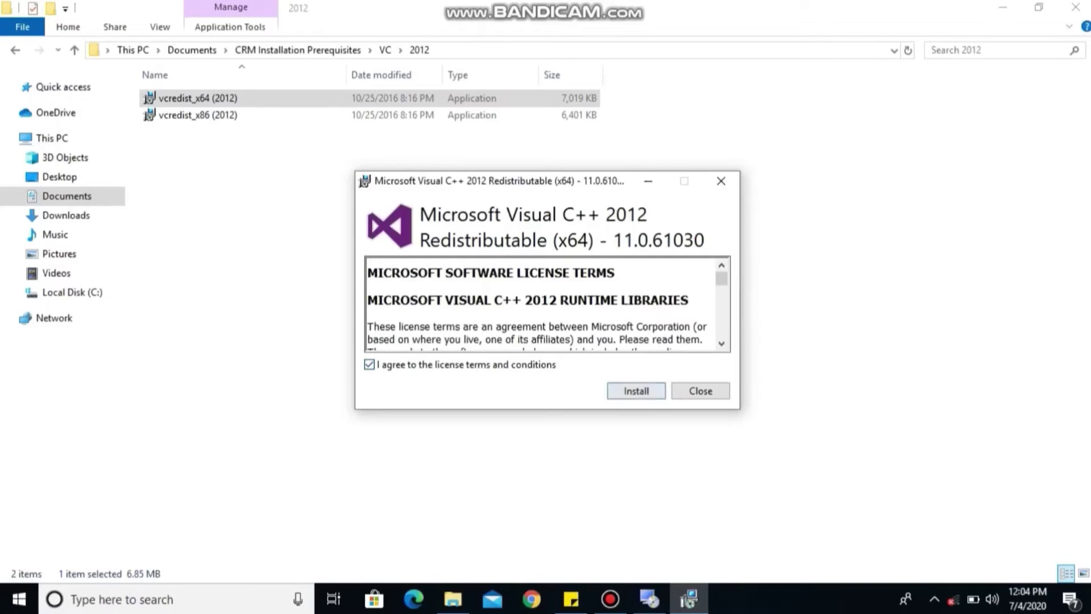
left_click(635, 390)
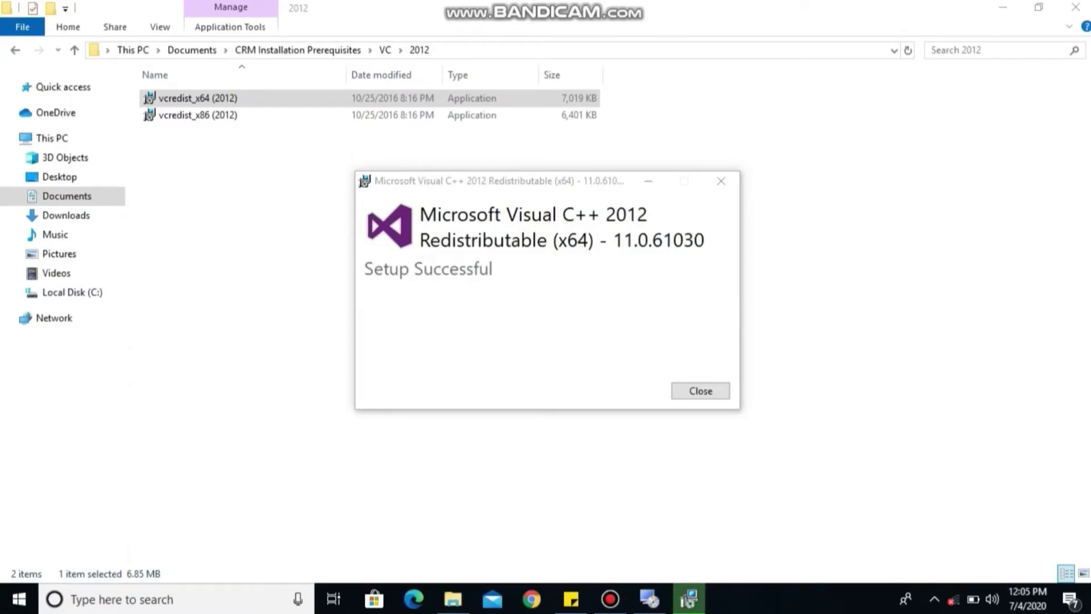
left_click(701, 390)
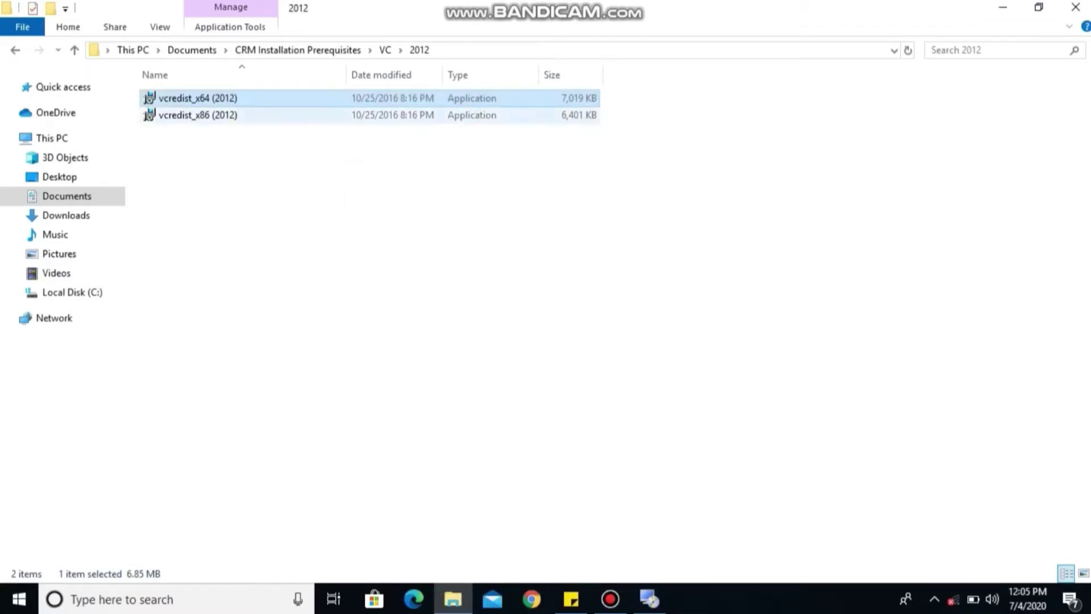
- Install the Visual C++ 2012 Redistributable (x86) from vcredist_x86 (2012), and close both its setup and the Visual Studio 2010 Service Pack 1 setup
double_click(194, 114)
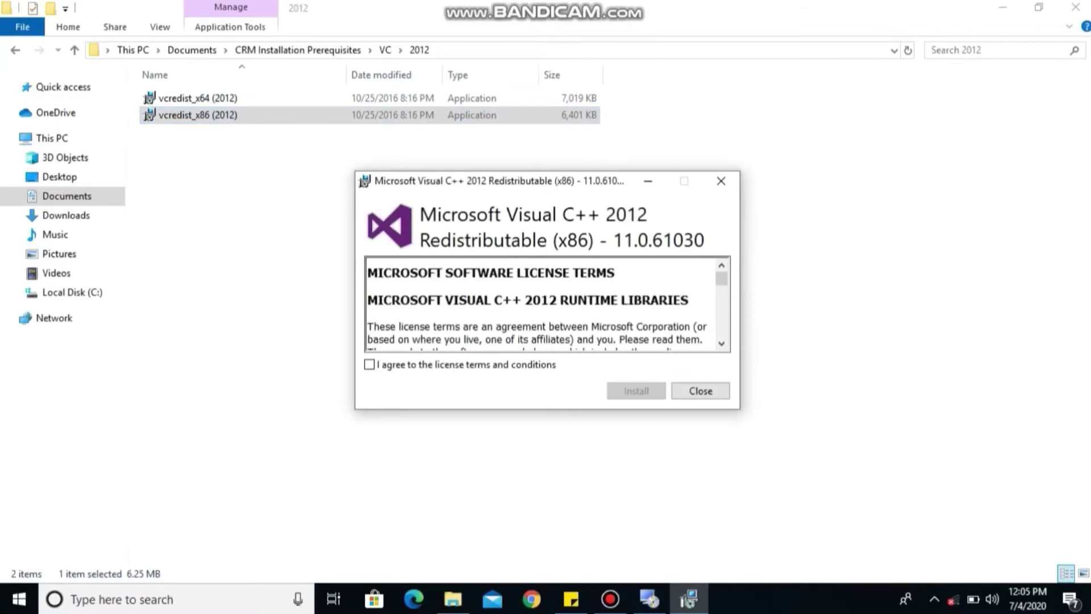
left_click(369, 364)
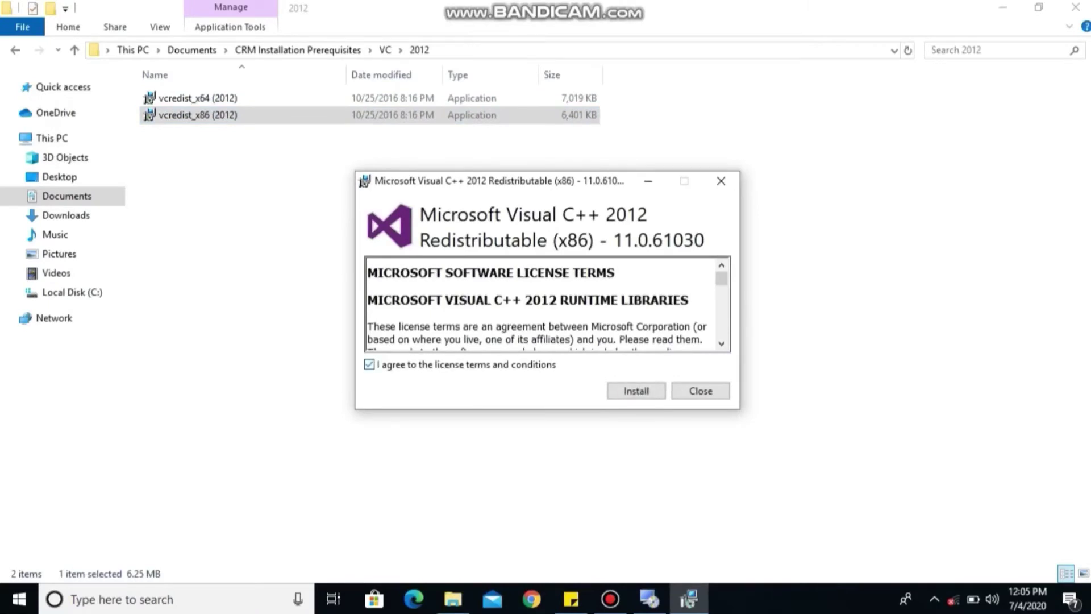
left_click(636, 391)
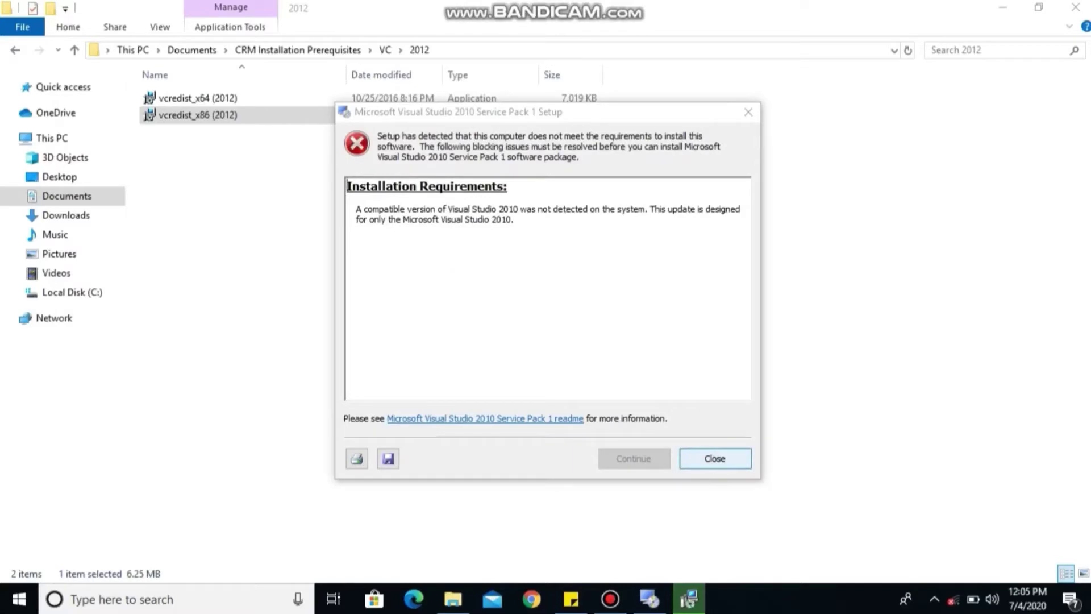
key("Return")
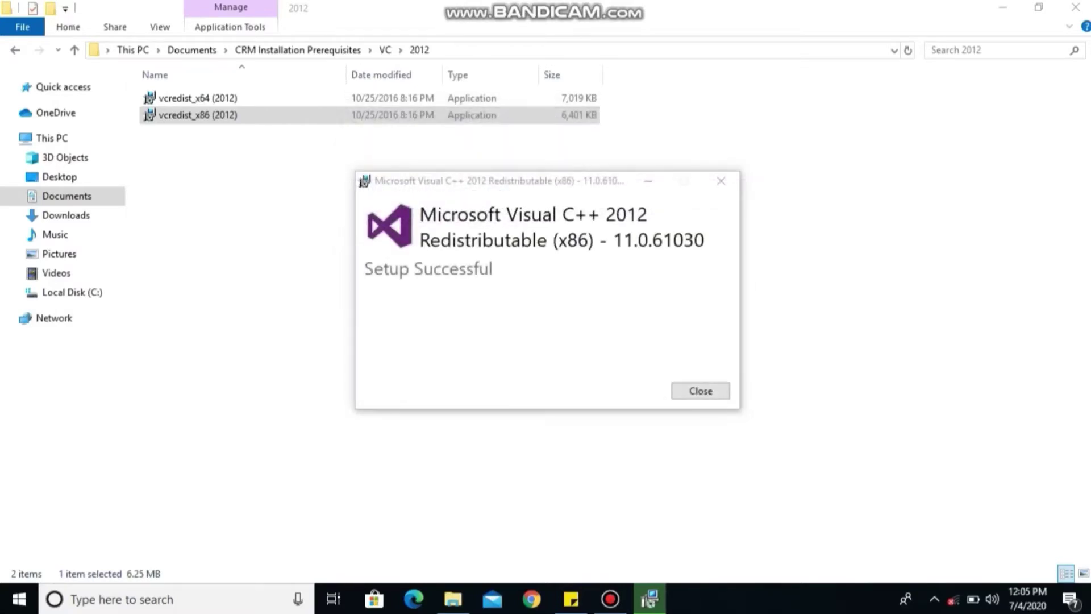
key("Return")
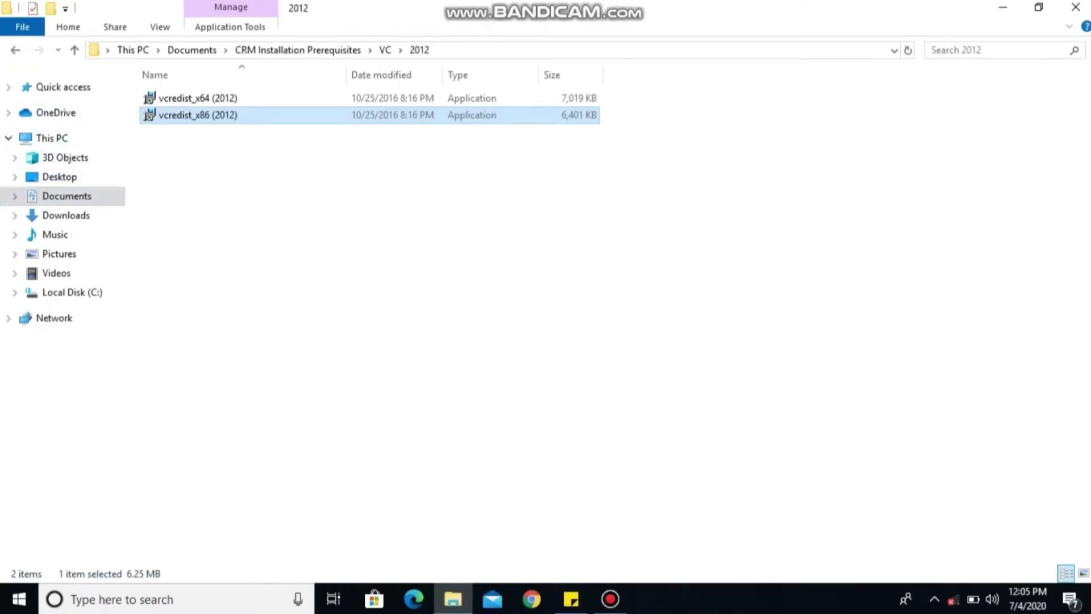
- Open the VC > 2013 folder and install the Visual C++ 2013 Redistributable (x64) from vcredist_x64 (2013), agreeing to the license terms
key("BackSpace")
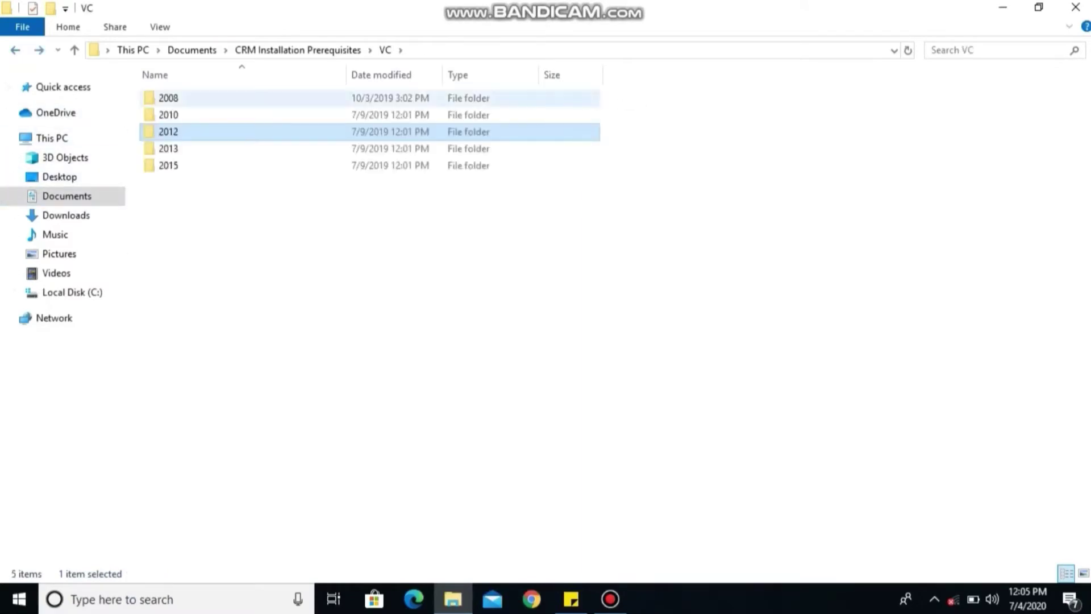
double_click(168, 149)
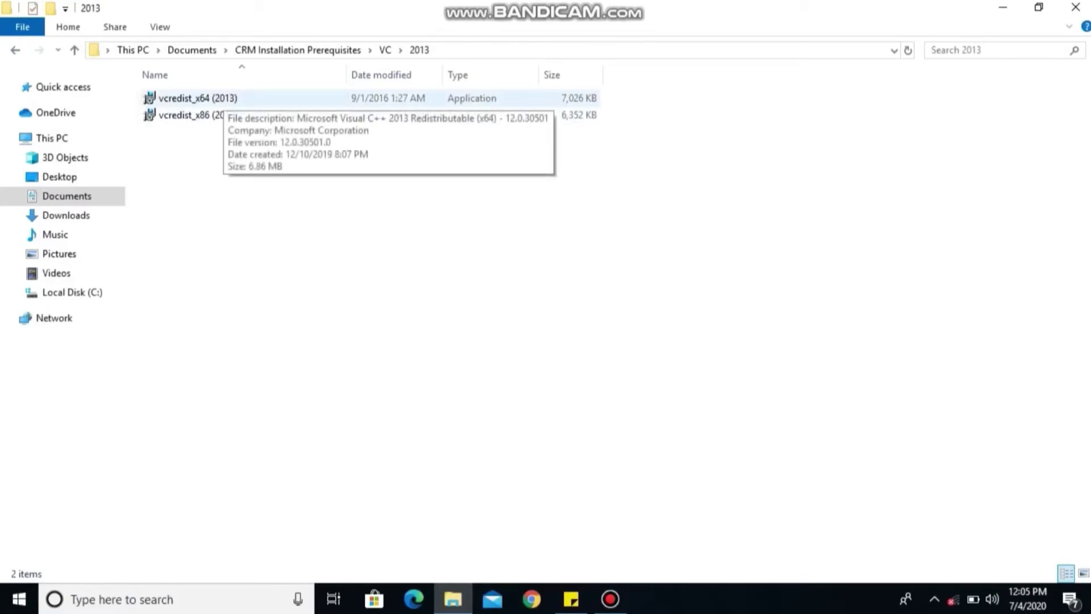
double_click(222, 98)
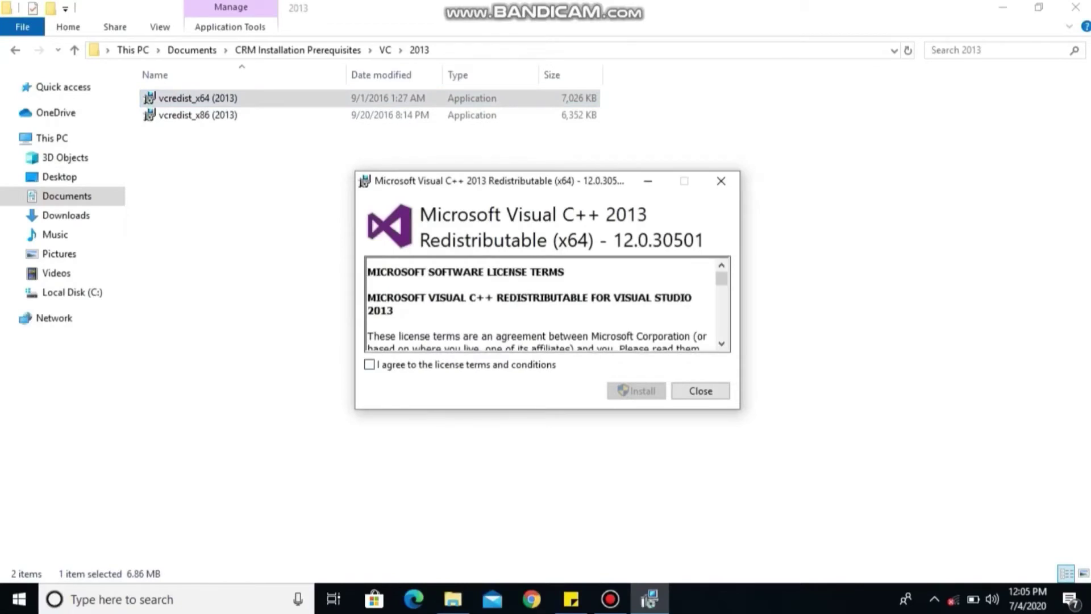
left_click(370, 364)
left_click(636, 390)
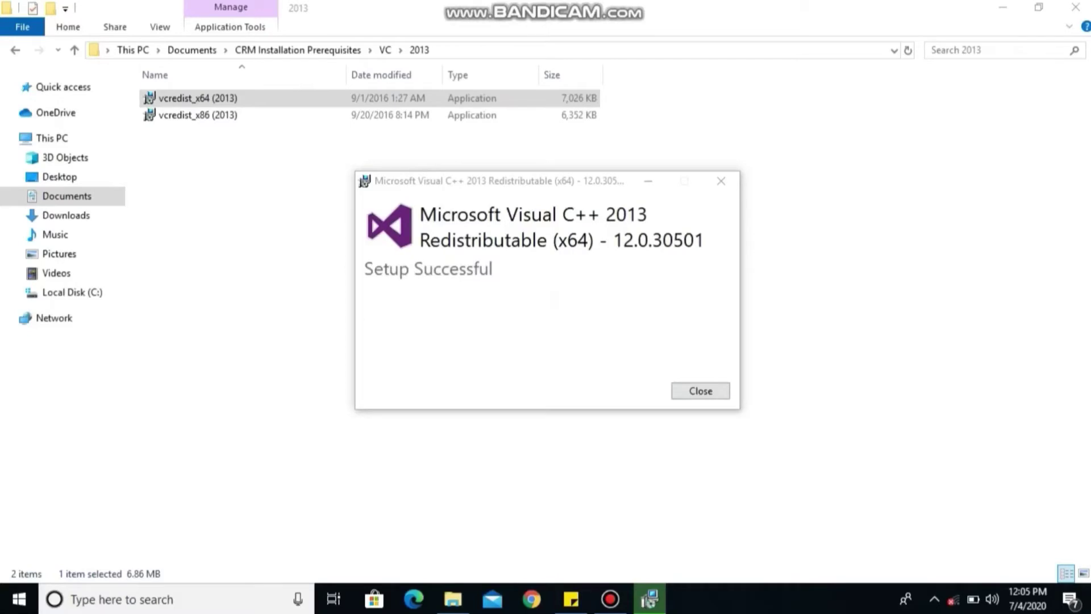
left_click(700, 390)
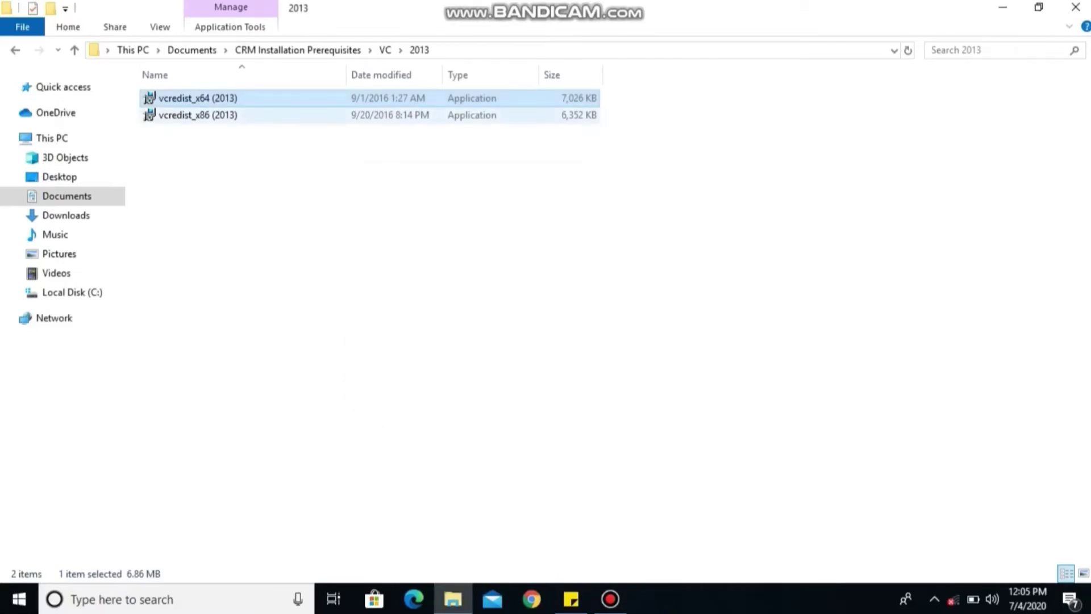
- Install the Visual C++ 2013 Redistributable (x86) from vcredist_x86 (2013), agreeing to the license terms, and close the setup
double_click(198, 115)
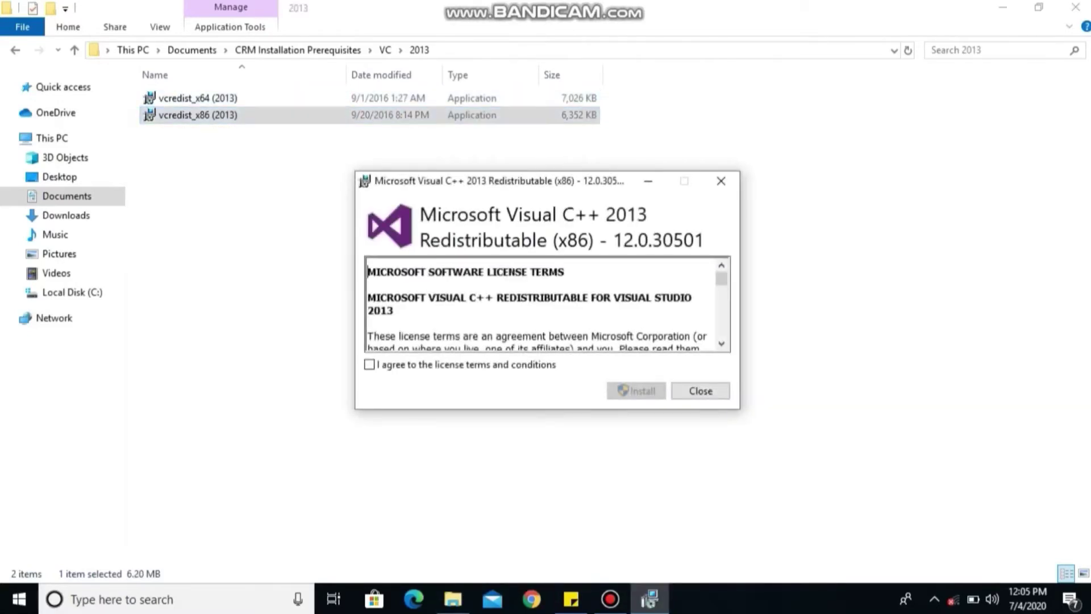
left_click(369, 364)
key("Tab")
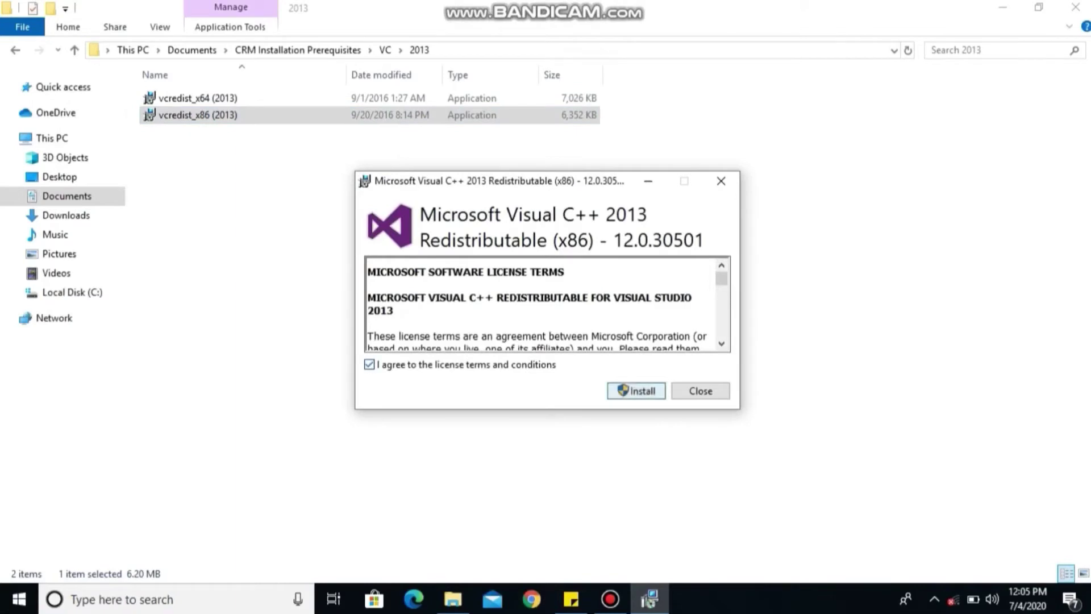
key("space")
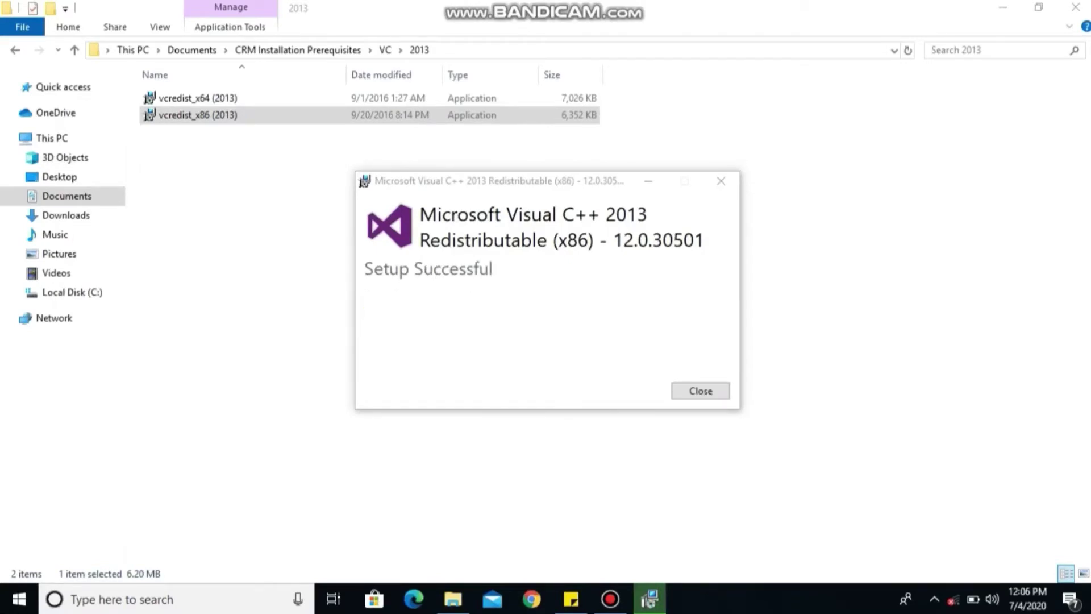
left_click(700, 390)
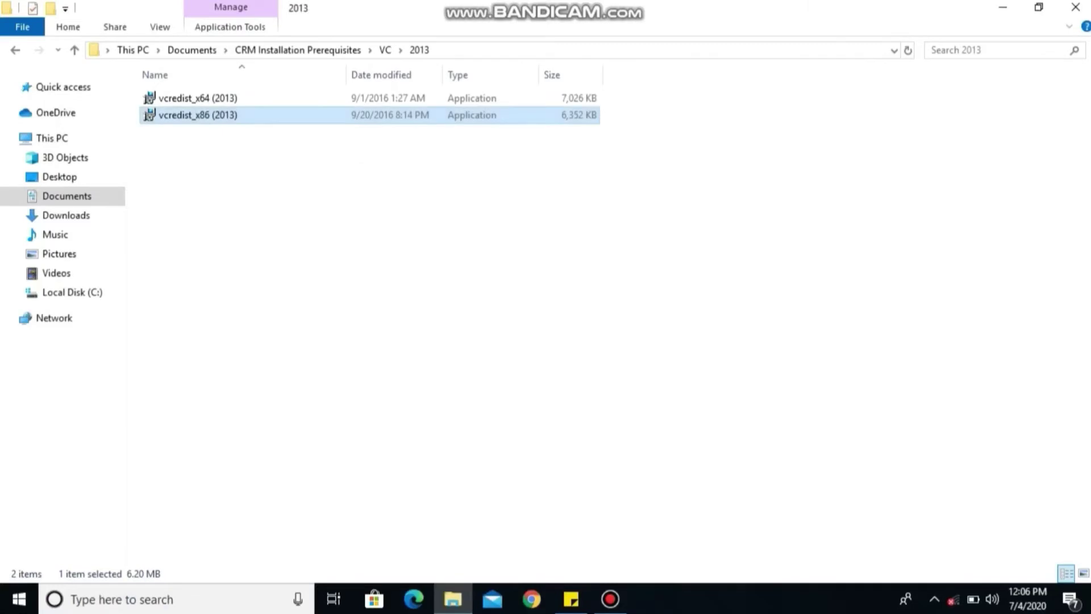
- Open the VC > 2015 folder and install the Visual C++ 2015 Redistributable (x64) from vc_redist.x64 (2015), agreeing to the license terms
key("BackSpace")
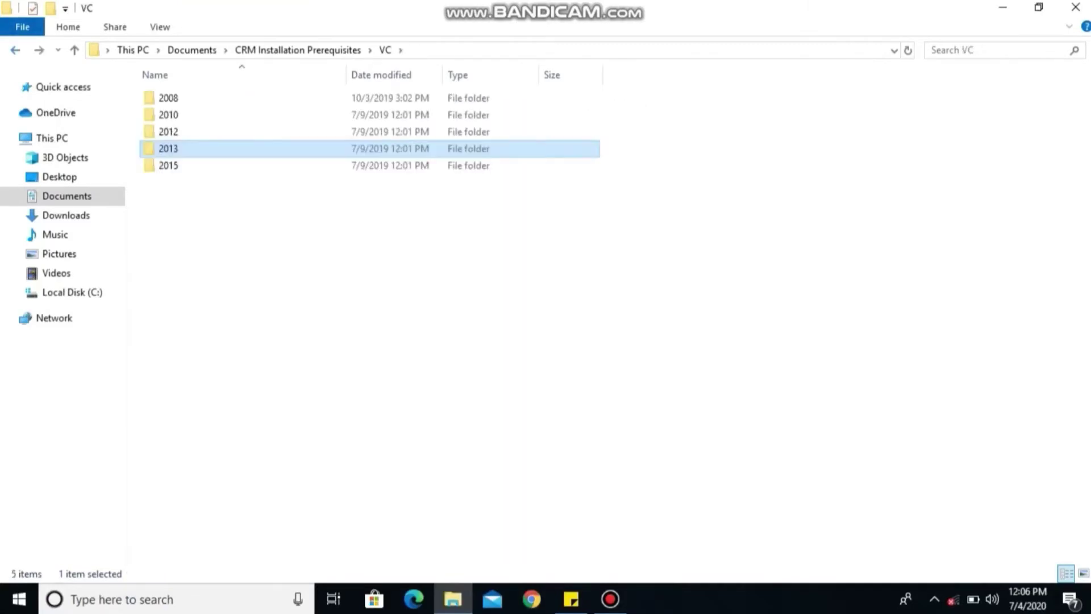
double_click(168, 165)
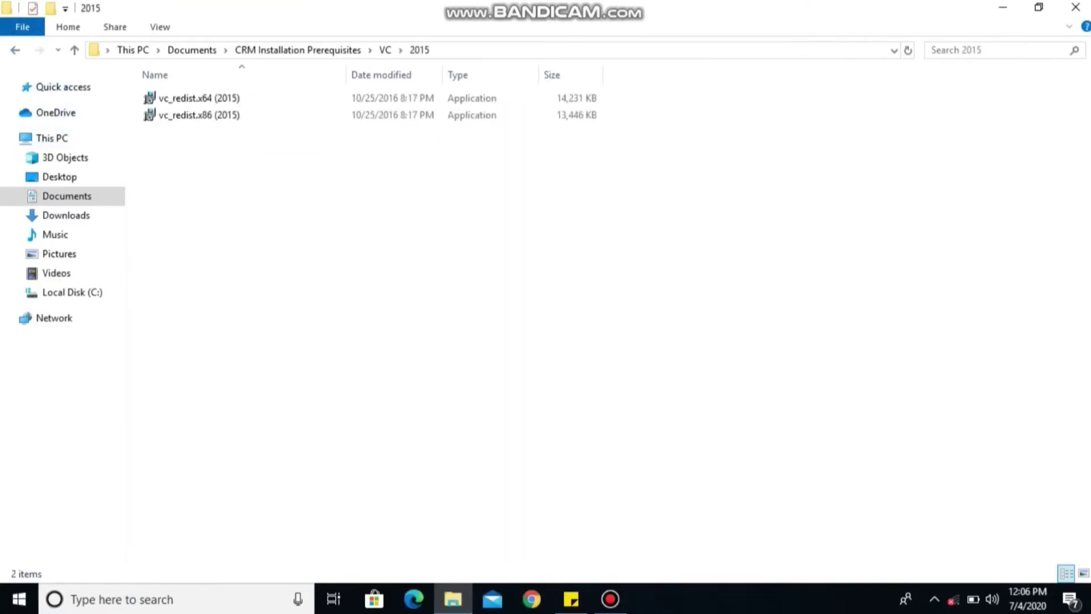
double_click(199, 98)
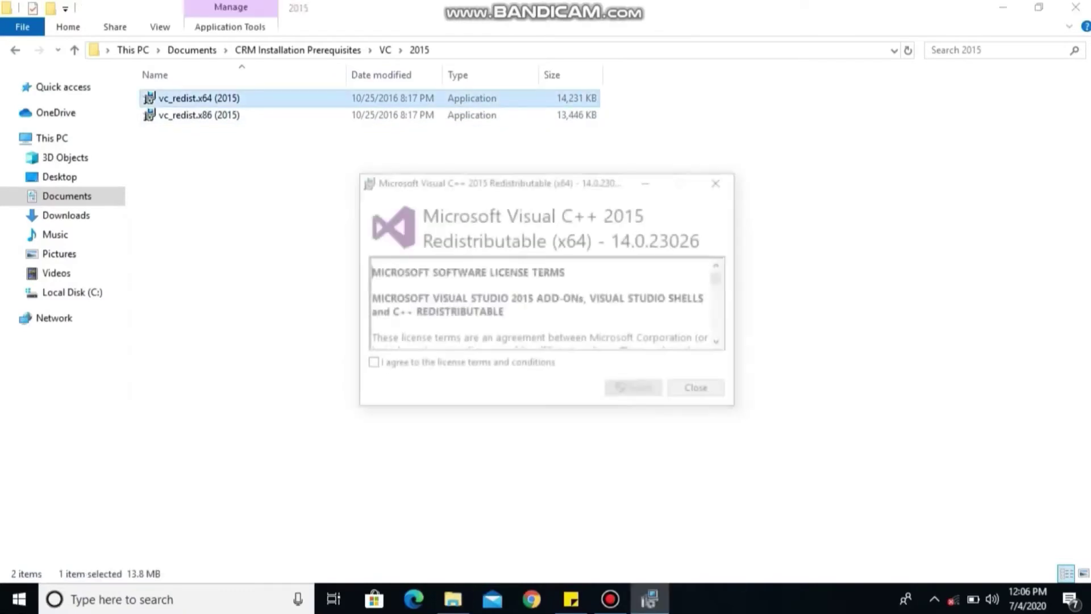
left_click(369, 364)
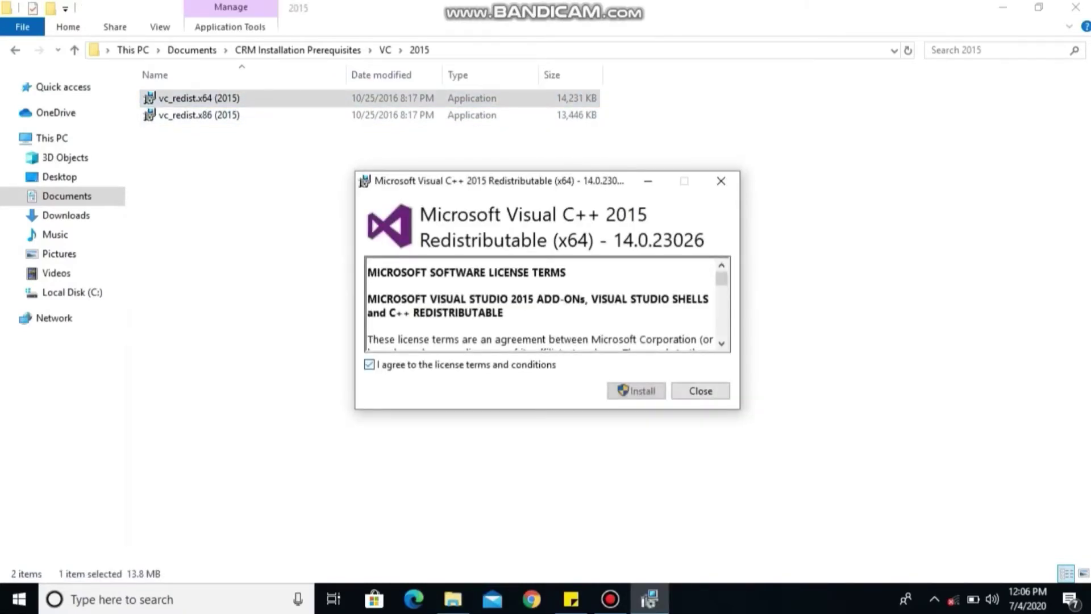
key("alt+i")
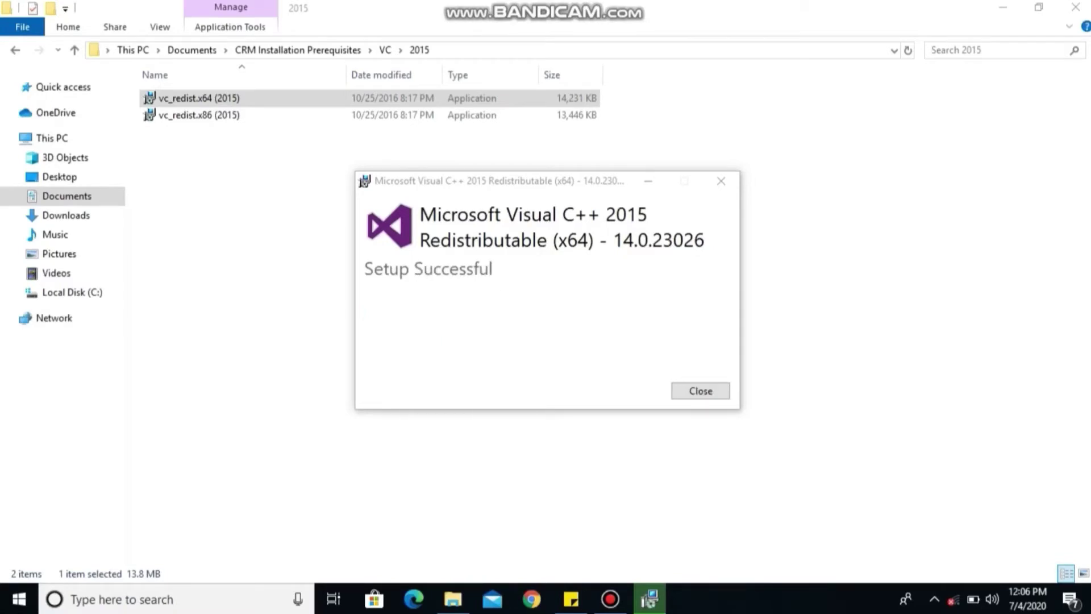
left_click(701, 390)
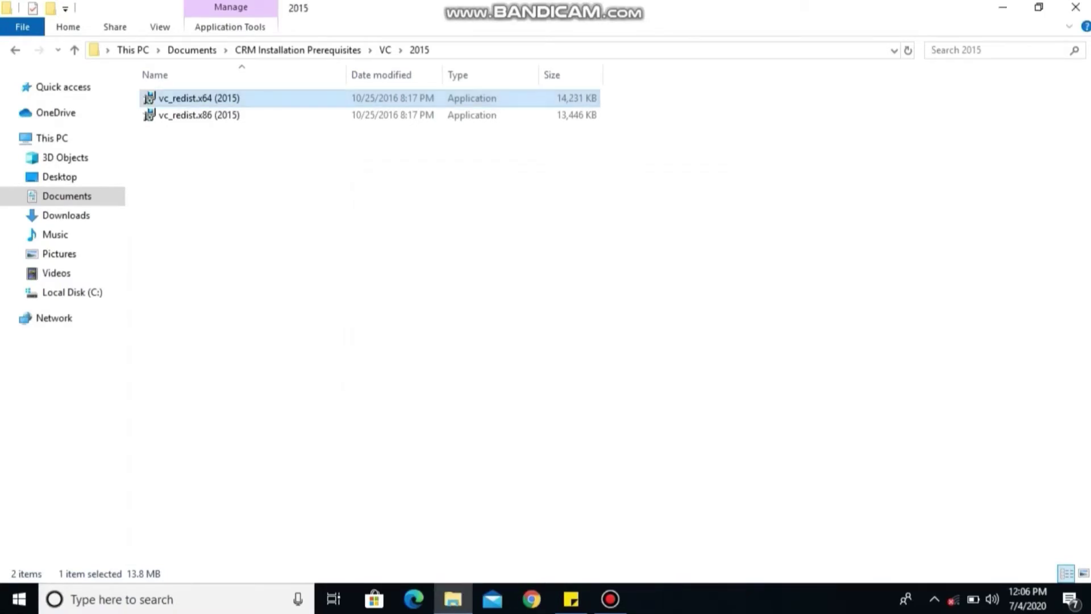
- Install the Visual C++ 2015 Redistributable (x86) from vc_redist.x86 (2015), agreeing to the license terms, and close the setup
double_click(198, 115)
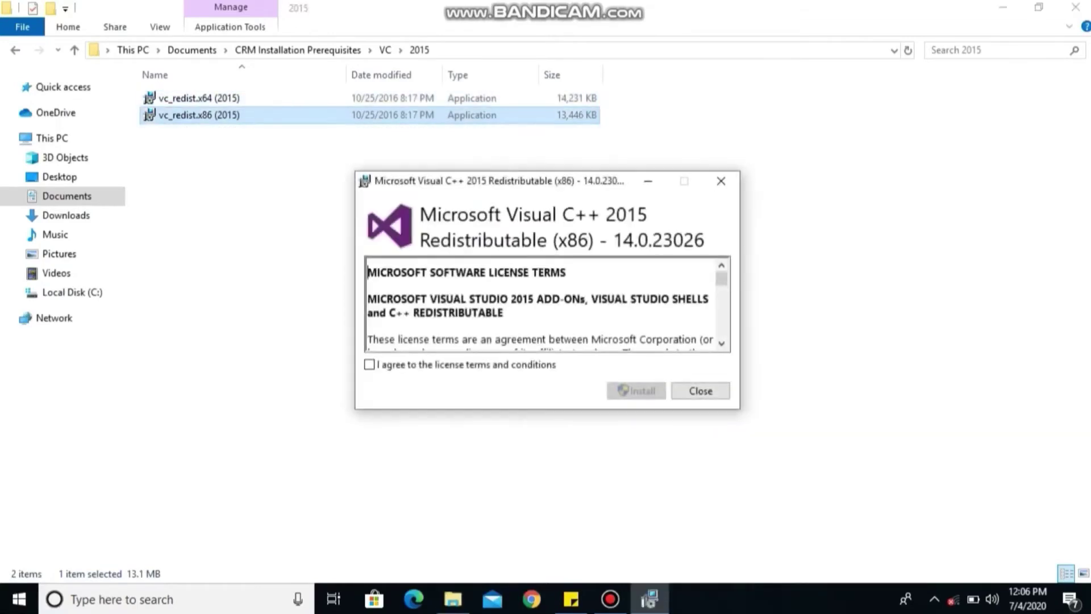
left_click(370, 364)
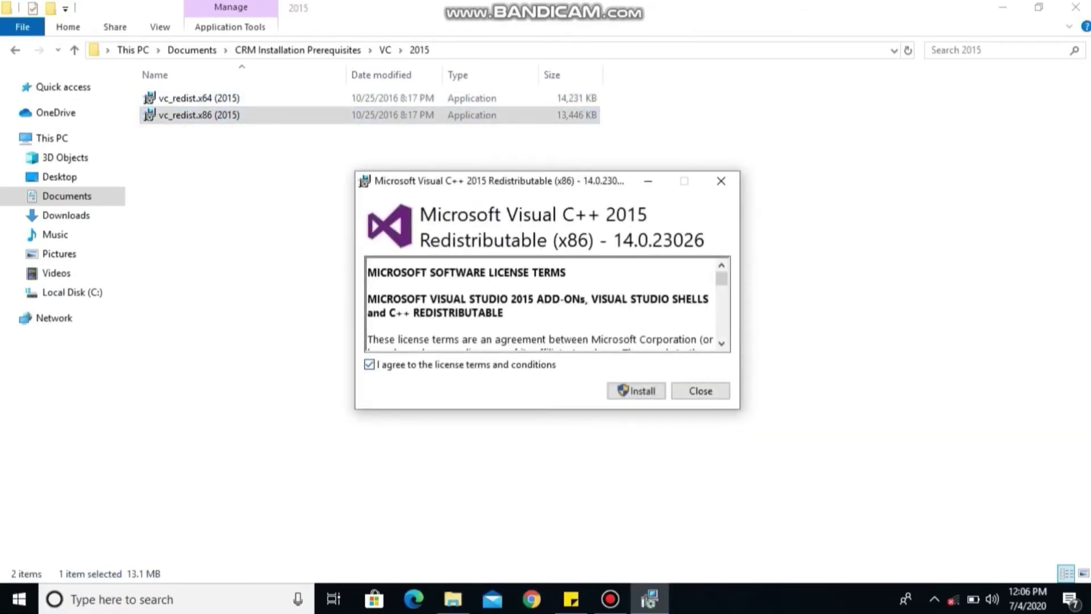
left_click(636, 390)
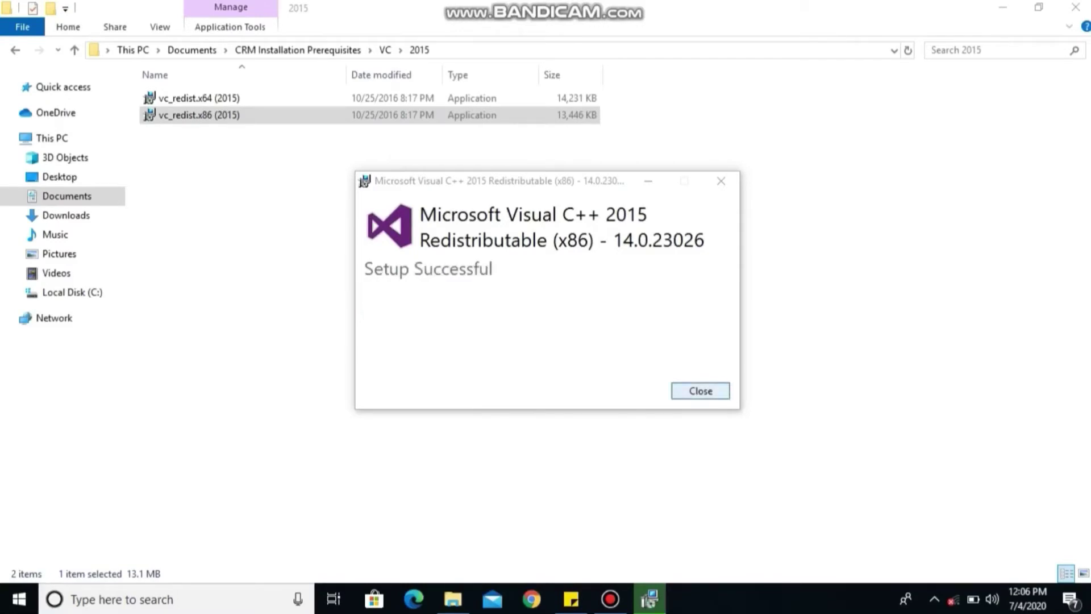
left_click(700, 390)
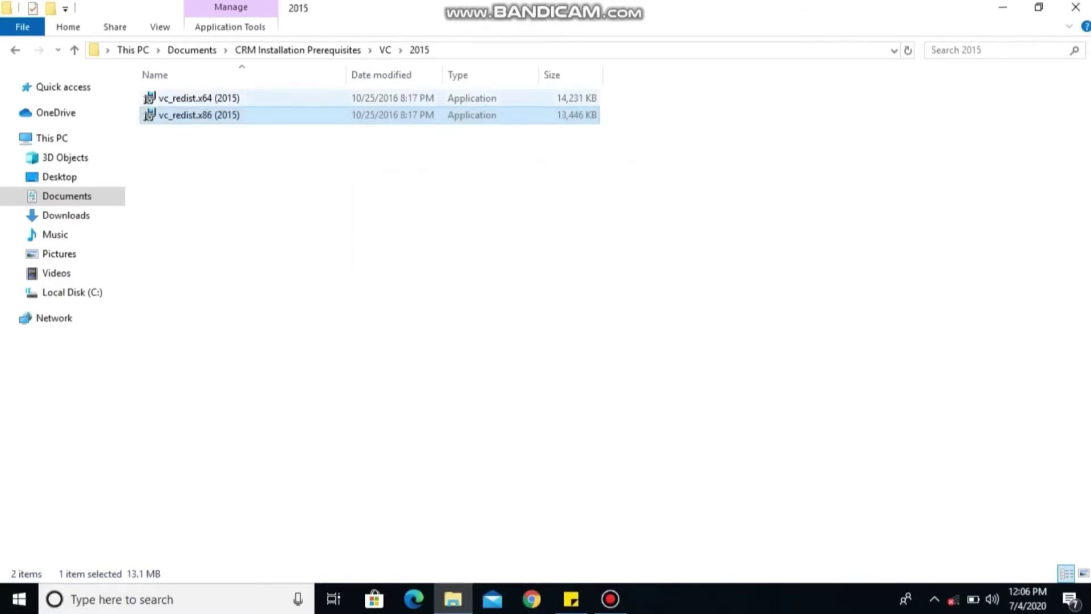
- Leave the VC folder and install Sublime Text 3 from Sublime Text Build 3176 Setup into C:\Program Files (x86)\Sublime Text 3, without the explorer context menu entry
key("BackSpace")
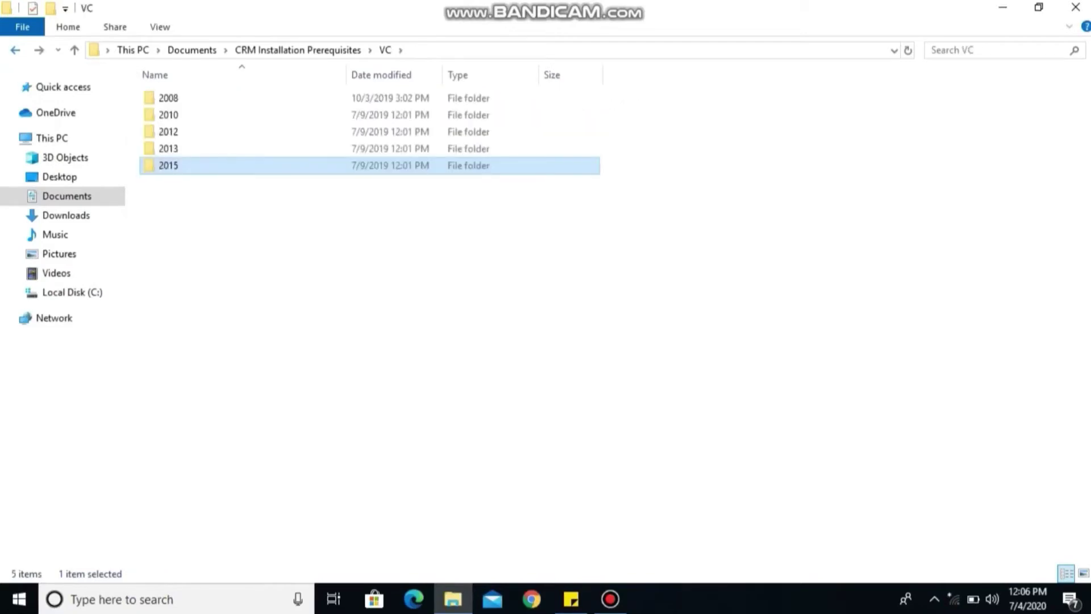
key("BackSpace")
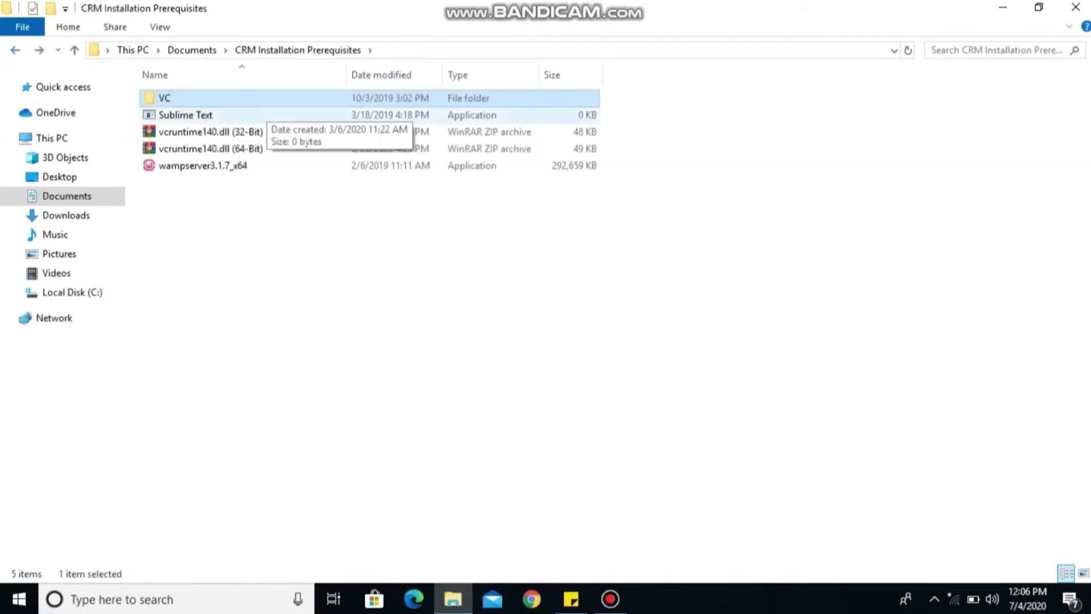
left_click(265, 114)
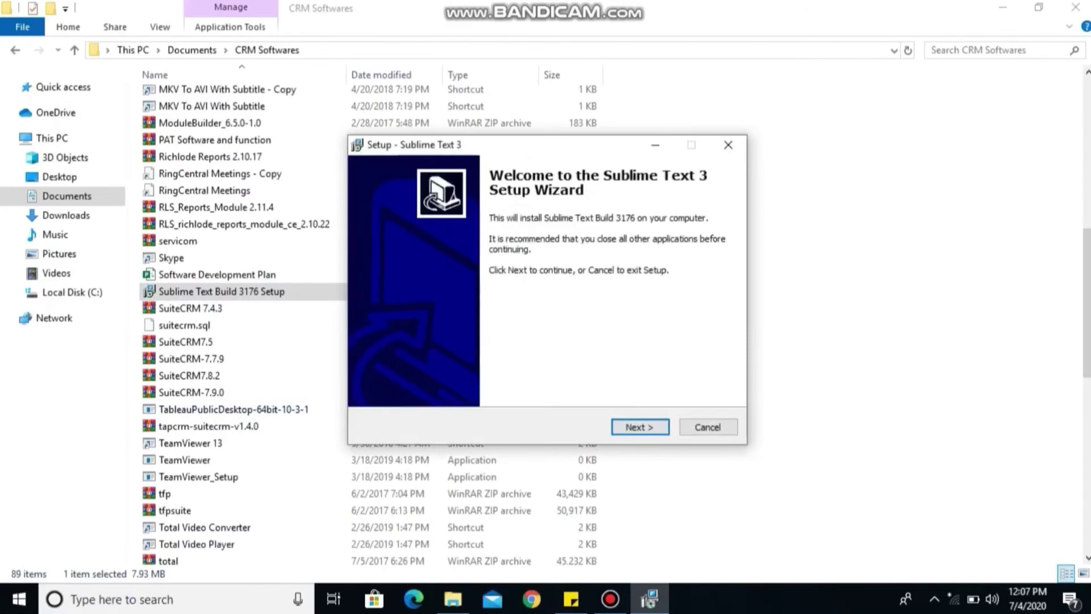
key("Return")
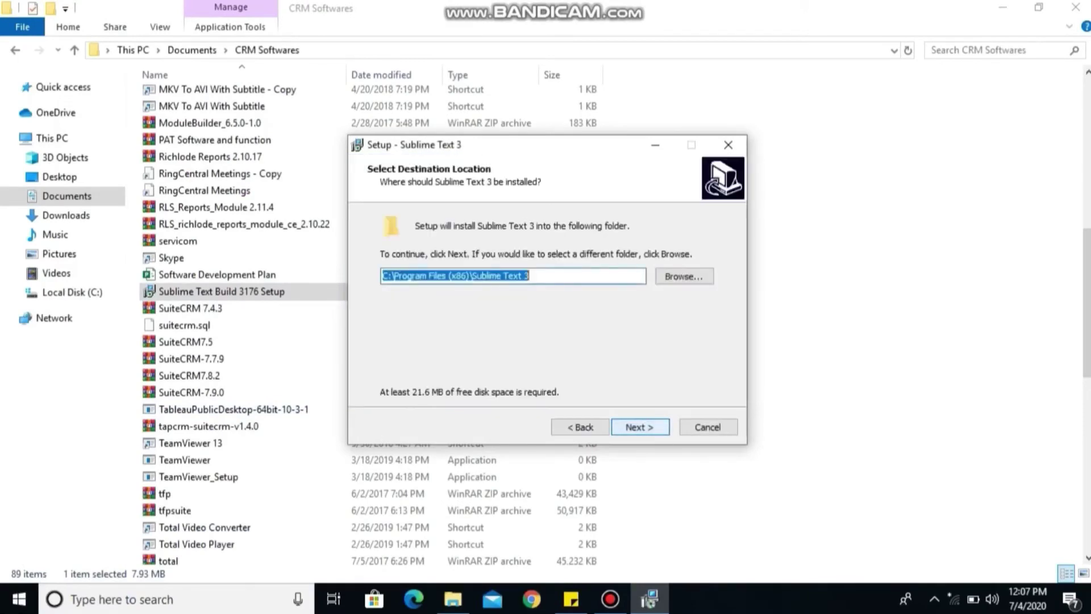
key("Return")
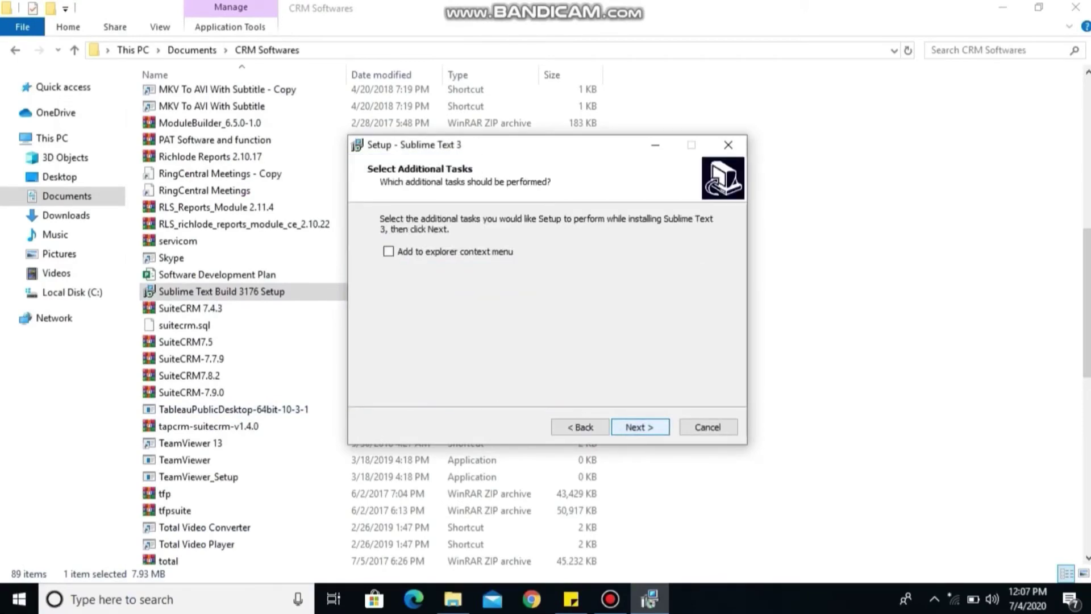
key("Return")
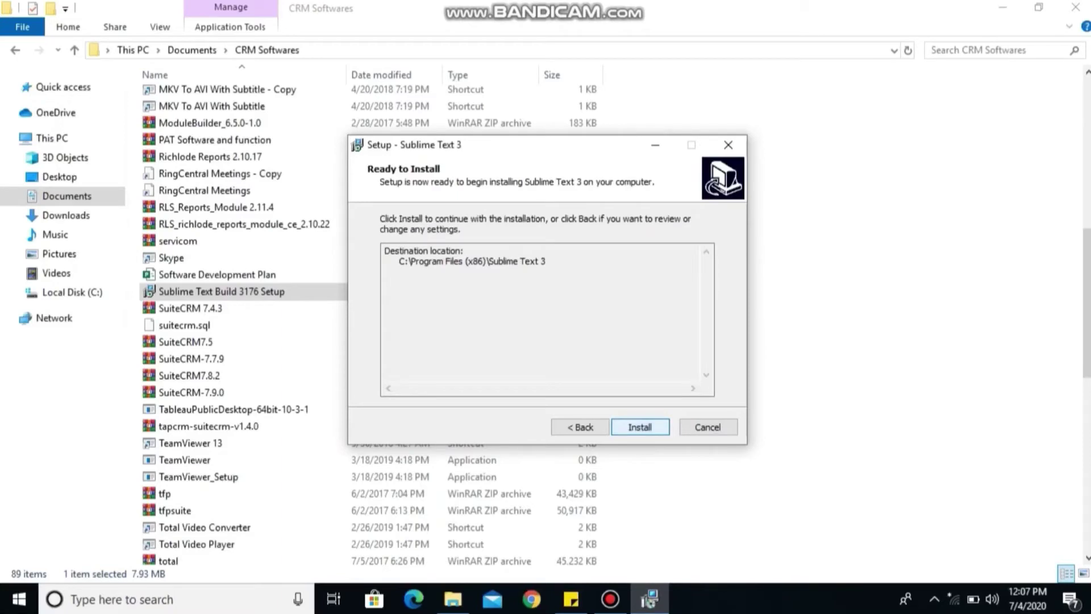
key("Return")
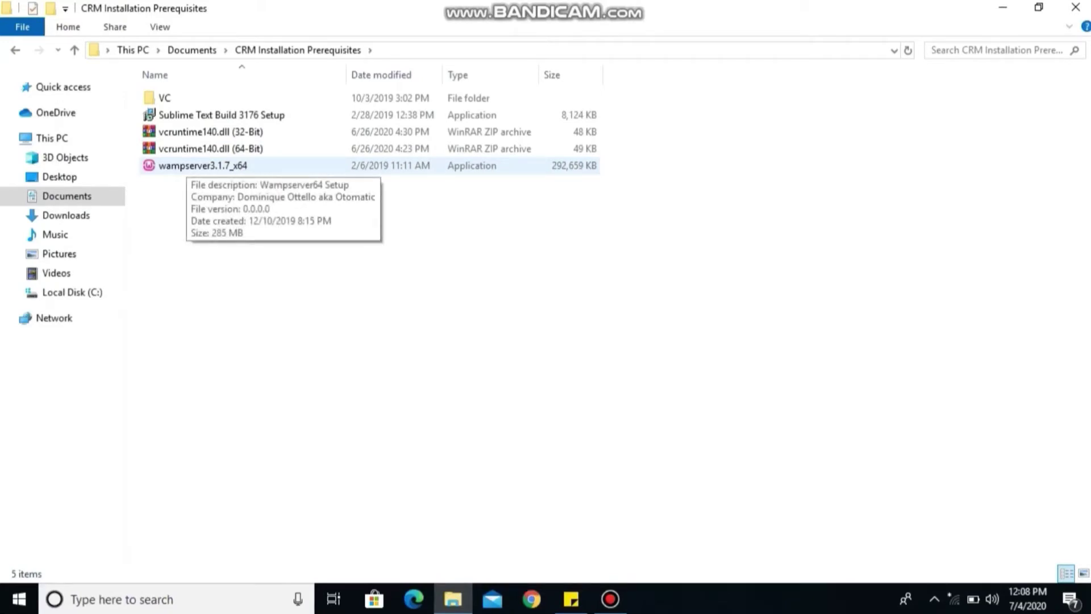
- Install wampserver3.1.7_x64 in English to c:\wamp64 with Start Menu folder Wampserver64, accepting the agreement and ignoring the mysqlserver.lib copy error
double_click(186, 165)
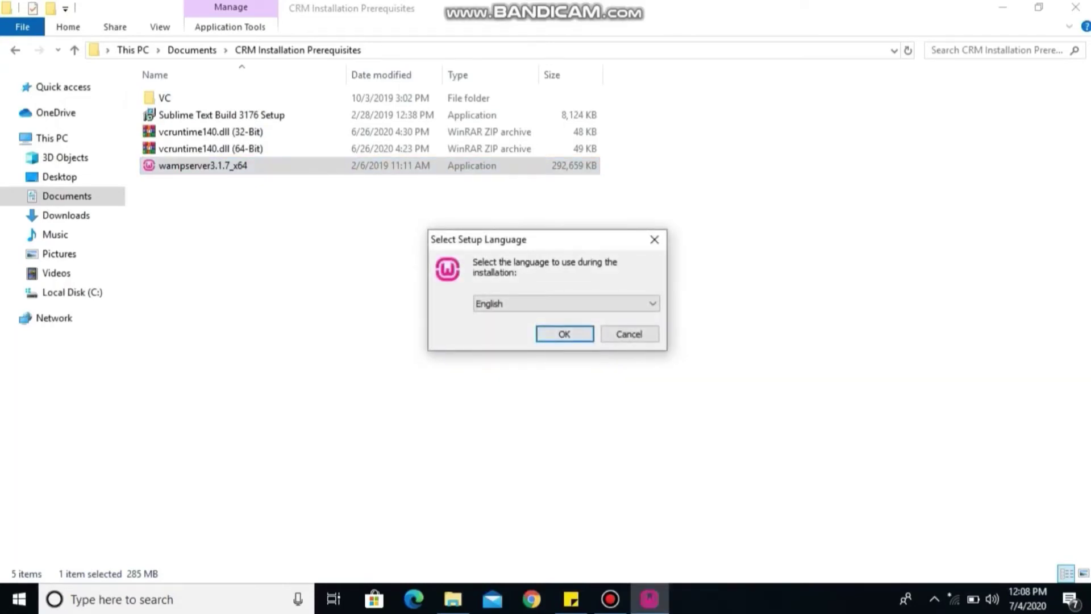
key("Return")
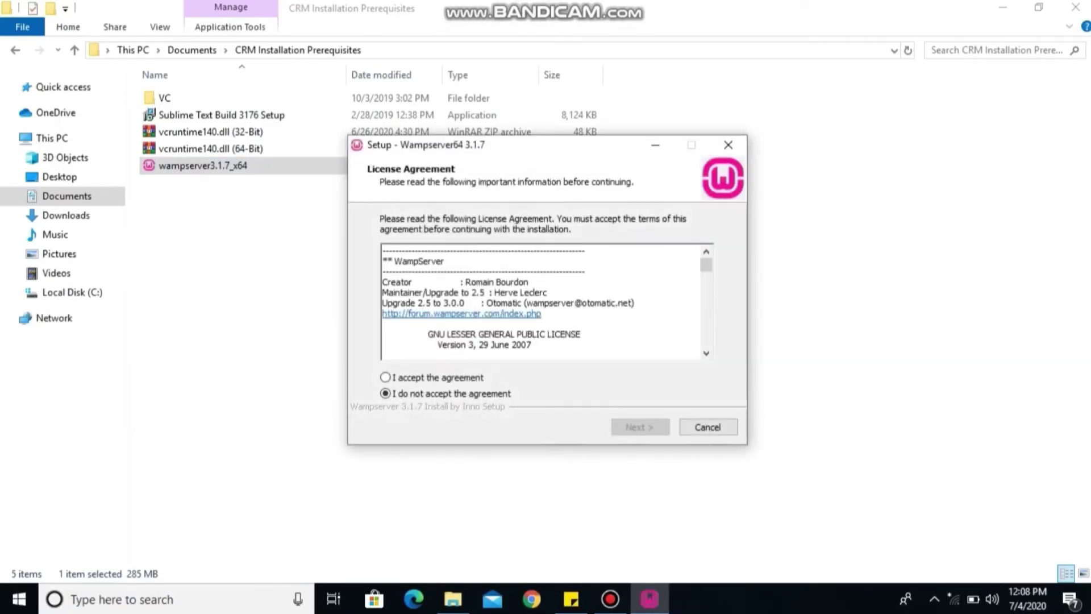
left_click(385, 377)
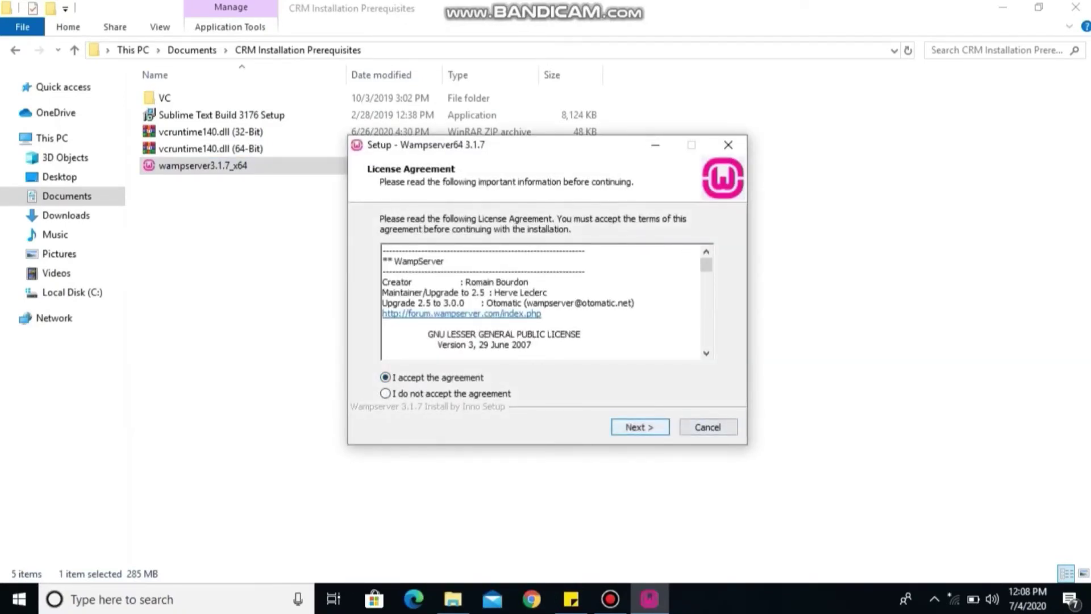
left_click(639, 427)
key("Return")
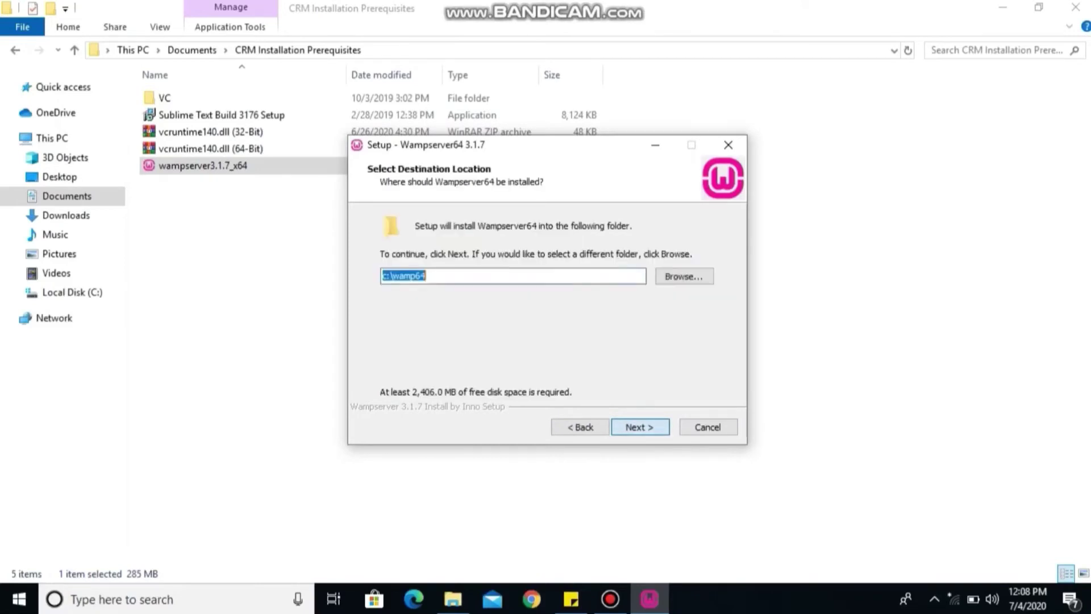
key("Return")
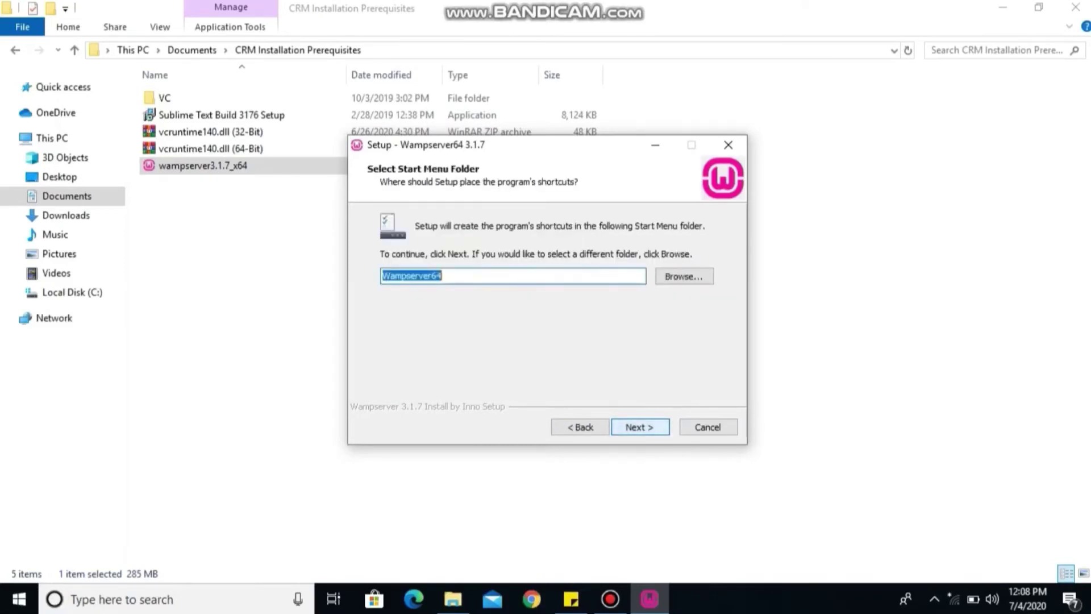
key("Return")
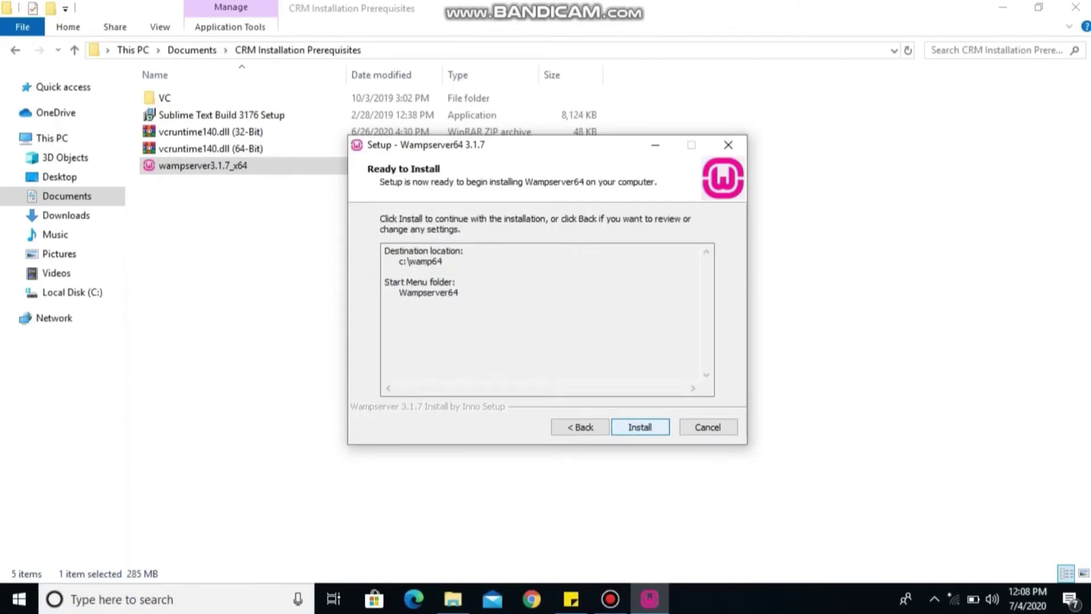
key("Return")
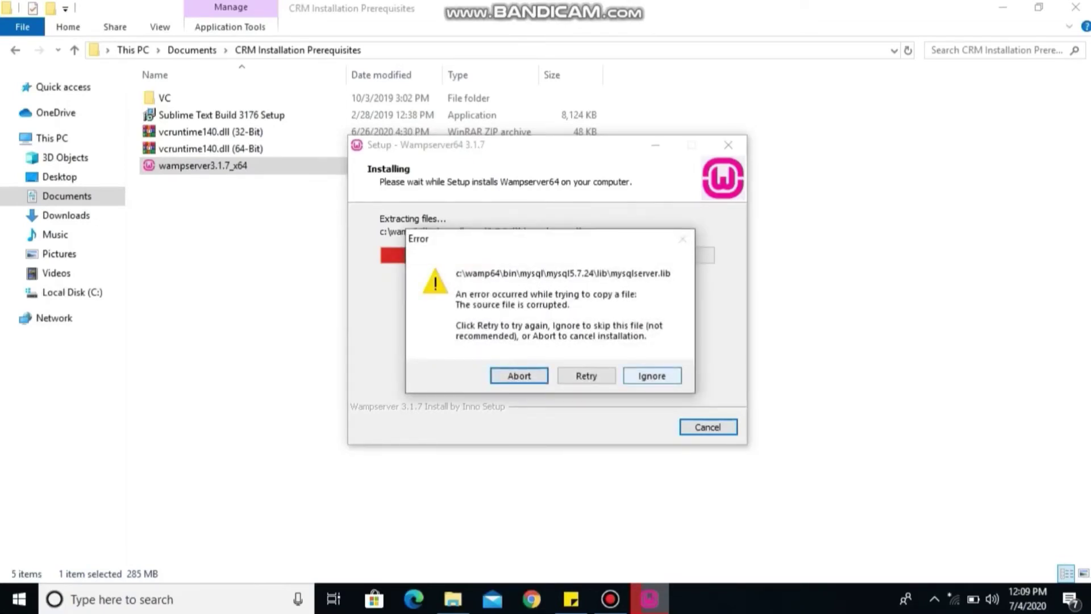
left_click(652, 376)
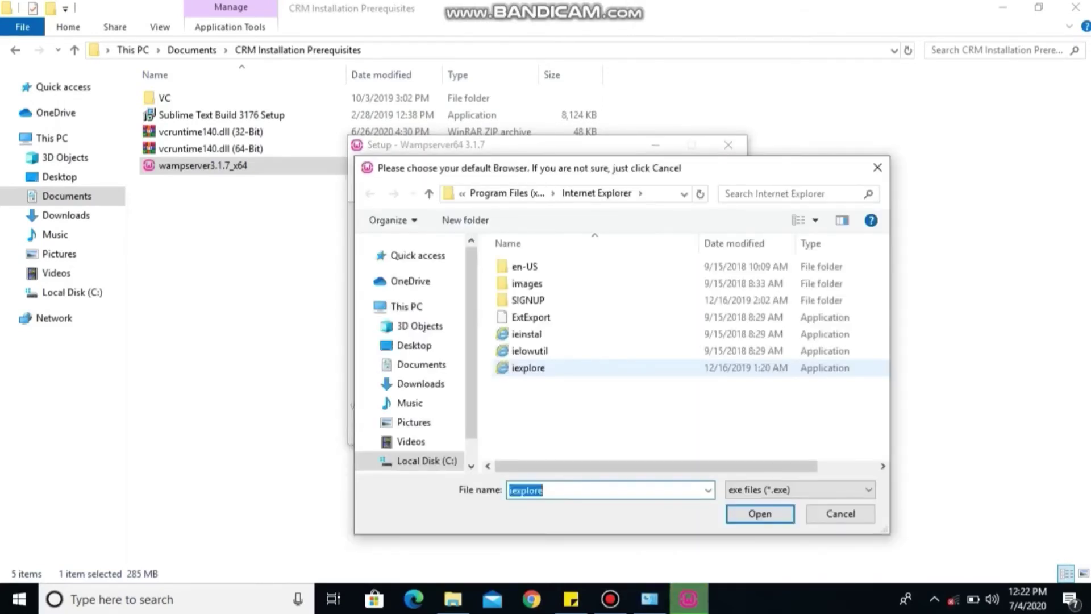
- Choose chrome from C:\Program Files (x86)\Google\Chrome\Application as Wampserver's default browser
left_click(426, 460)
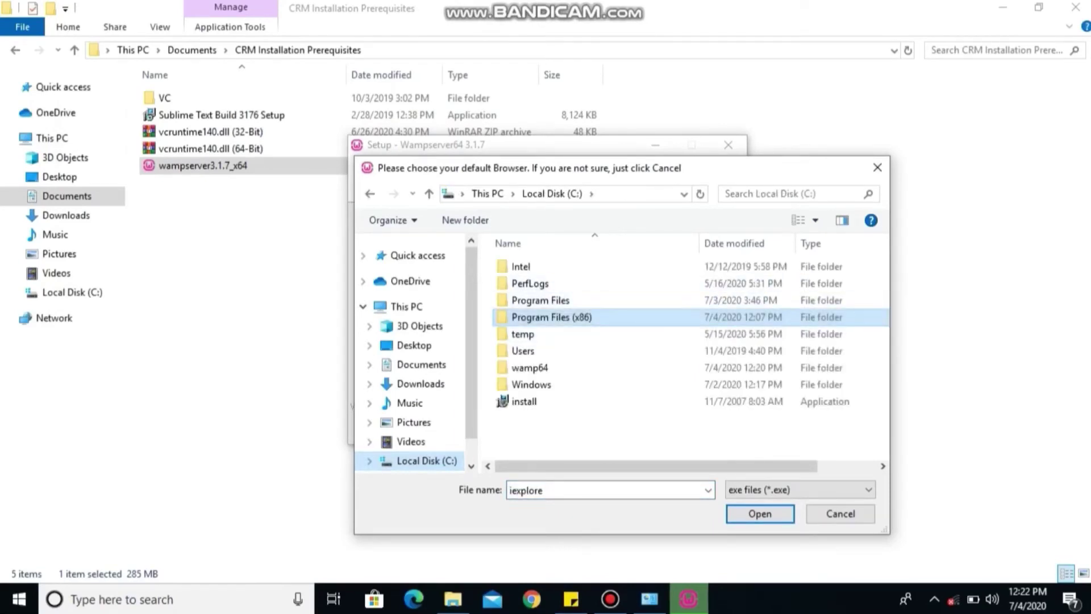
double_click(551, 317)
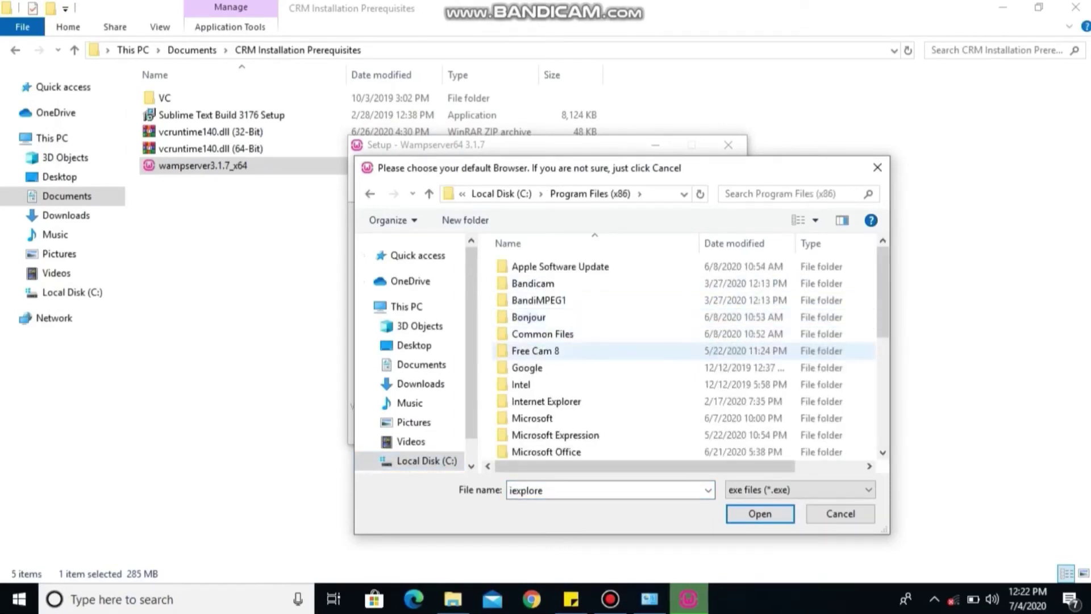
double_click(527, 367)
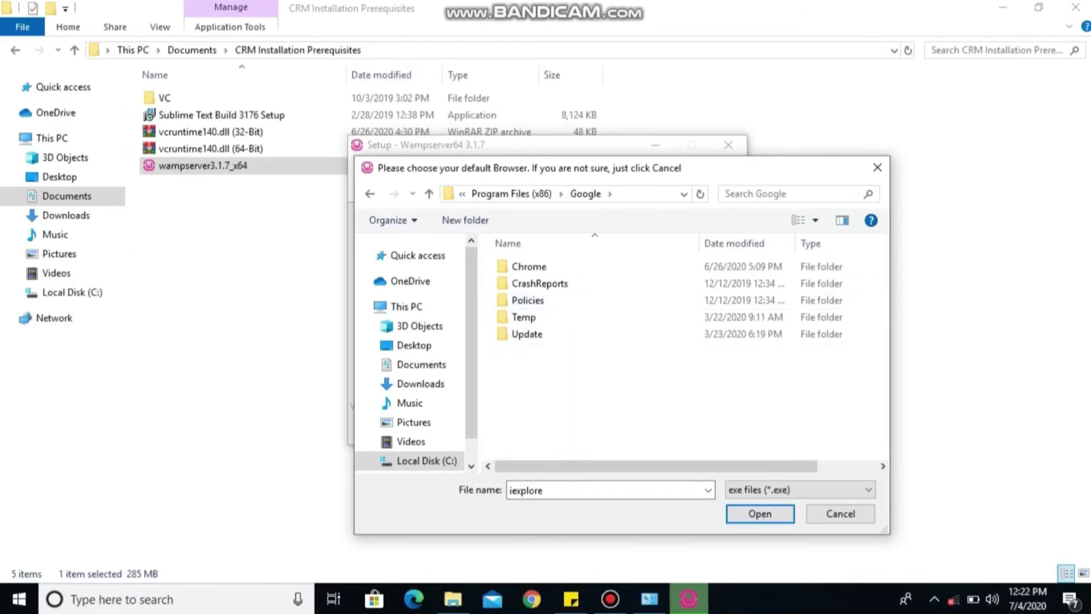
double_click(528, 266)
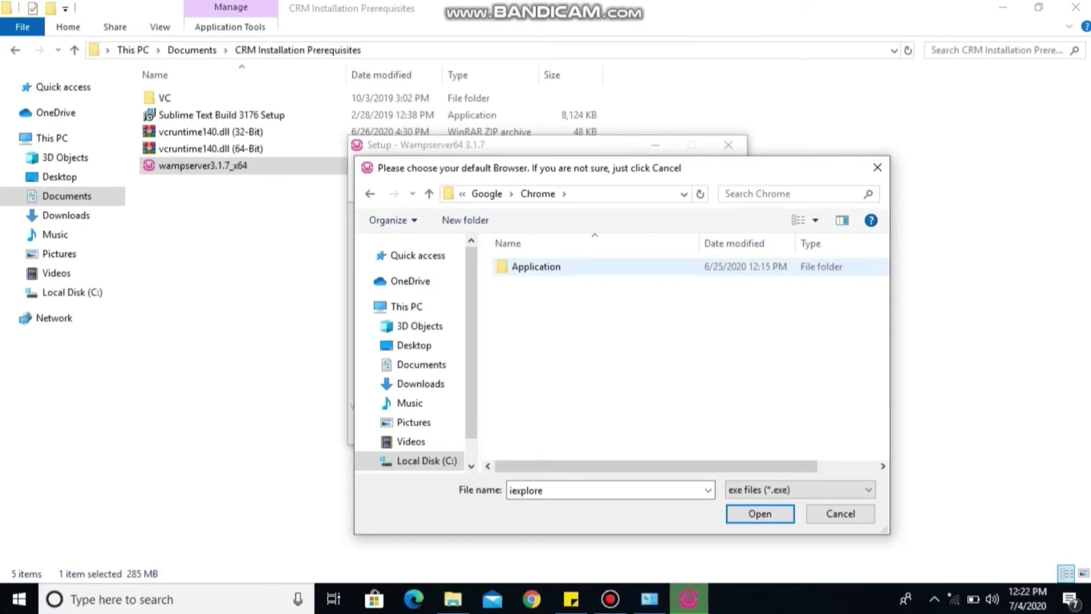
double_click(536, 273)
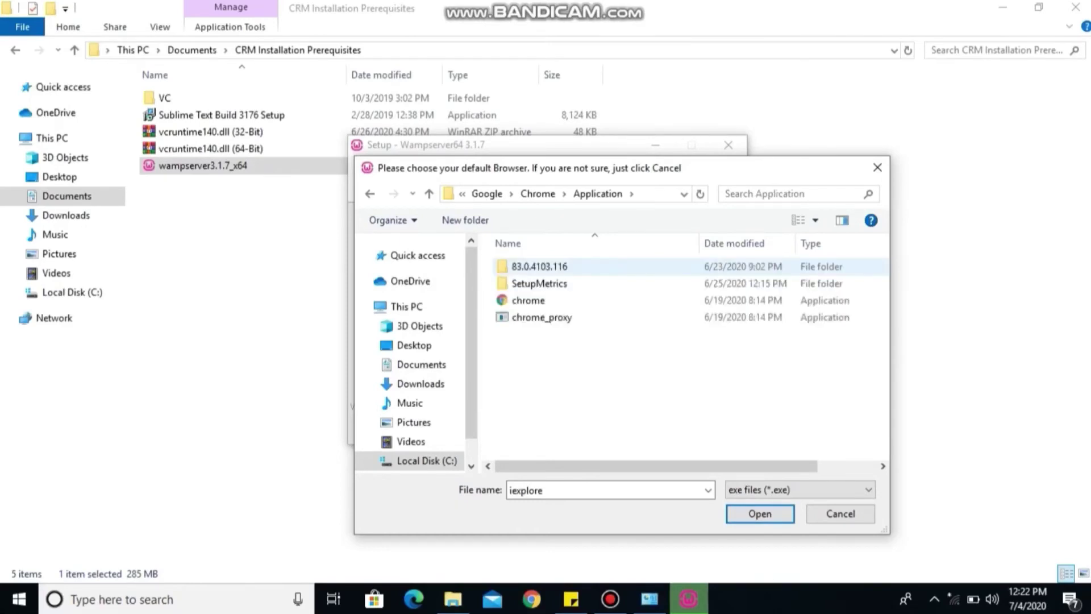
left_click(527, 300)
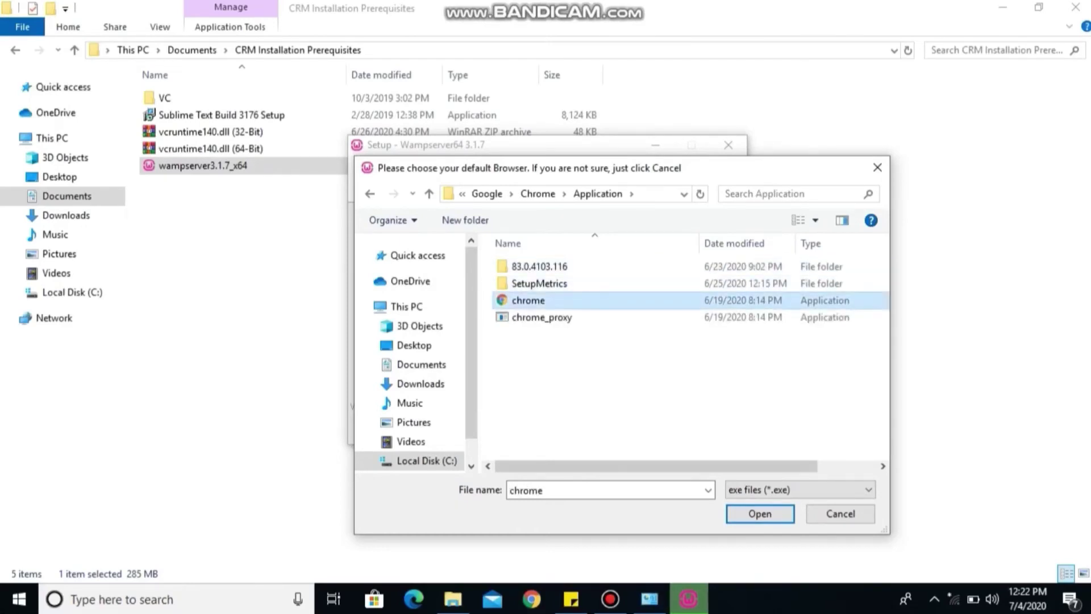
left_click(759, 514)
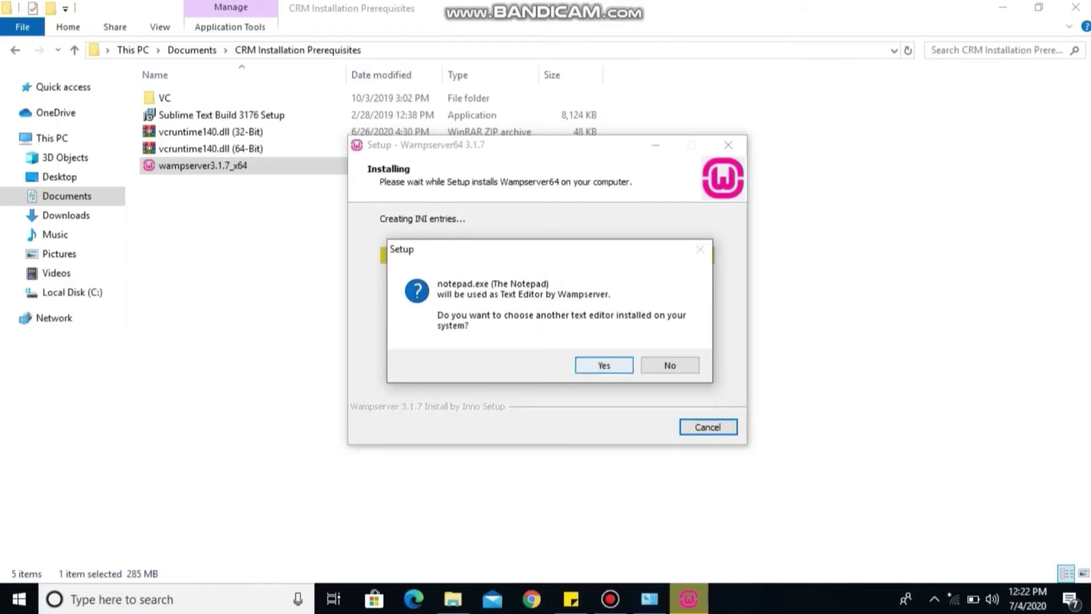
- Choose sublime_text from C:\Program Files (x86)\Sublime Text 3 as Wampserver's text editor and finish the Wampserver64 setup
key("Return")
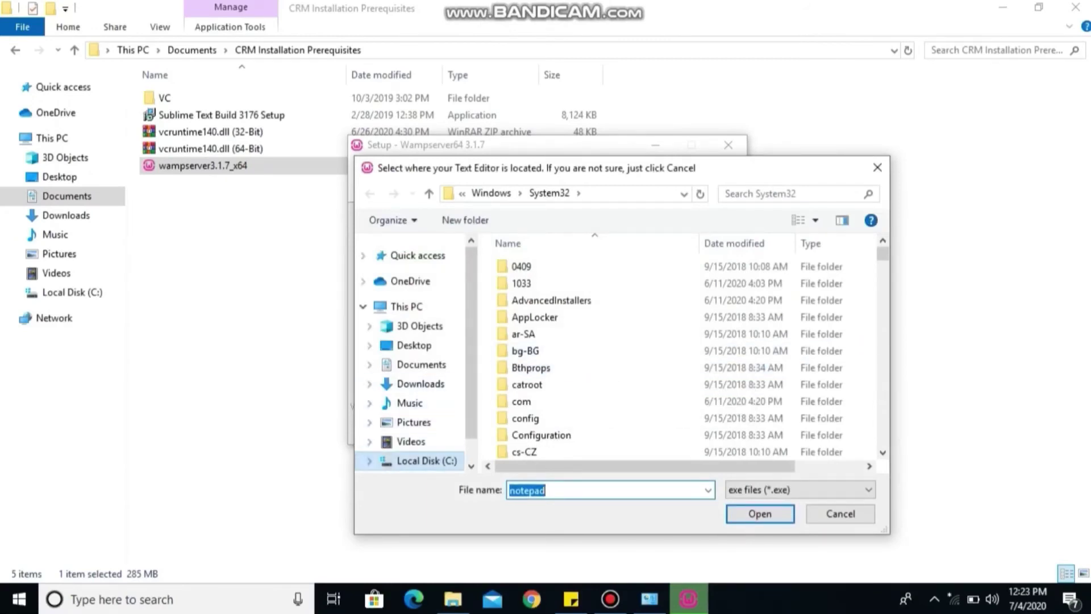
left_click(426, 460)
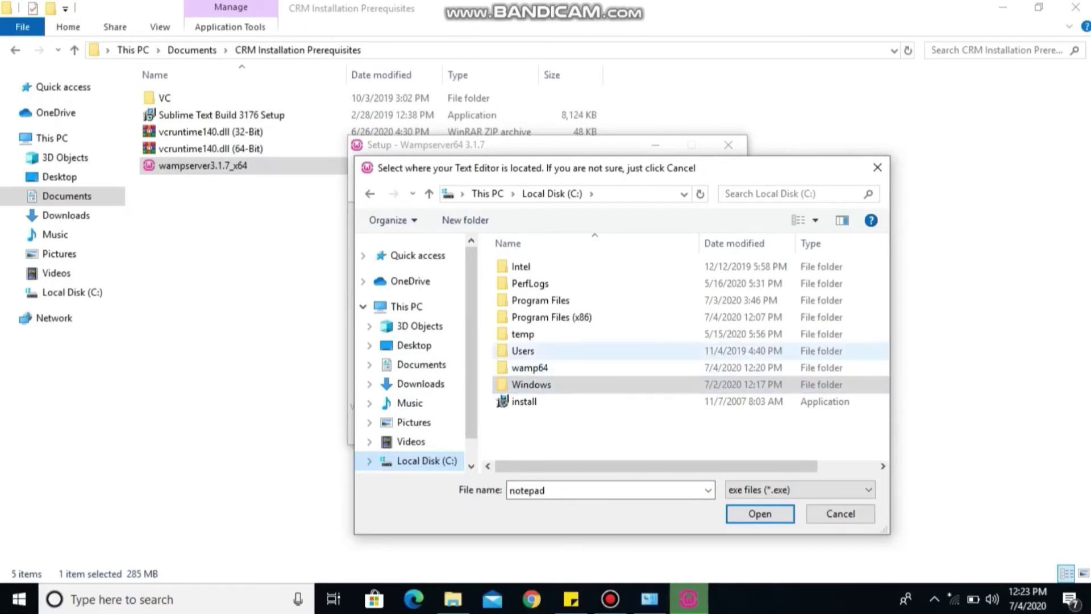
double_click(551, 316)
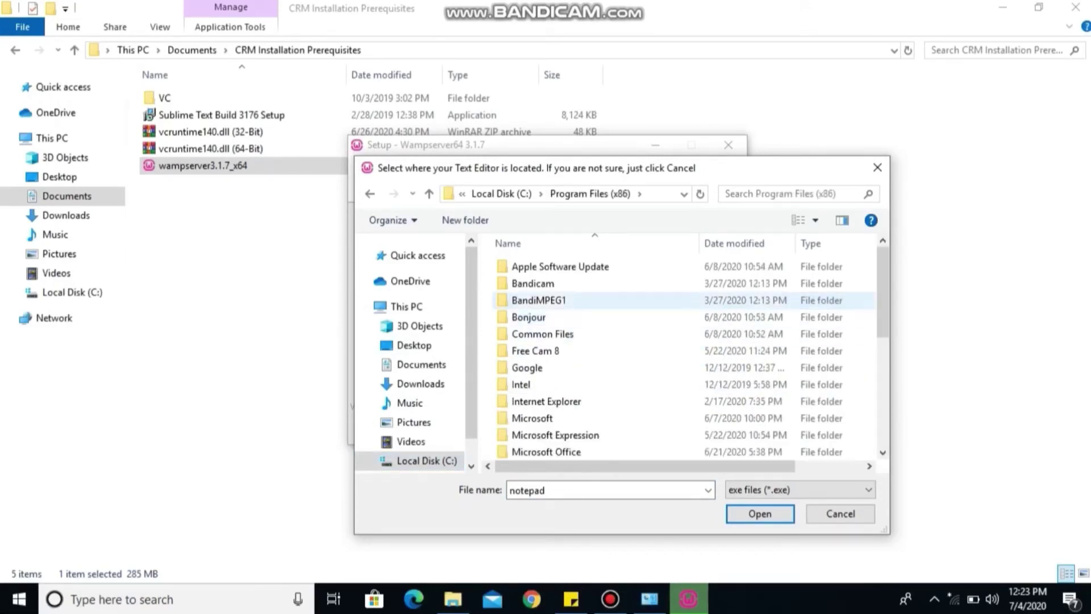
scroll(730, 270, "down", 3)
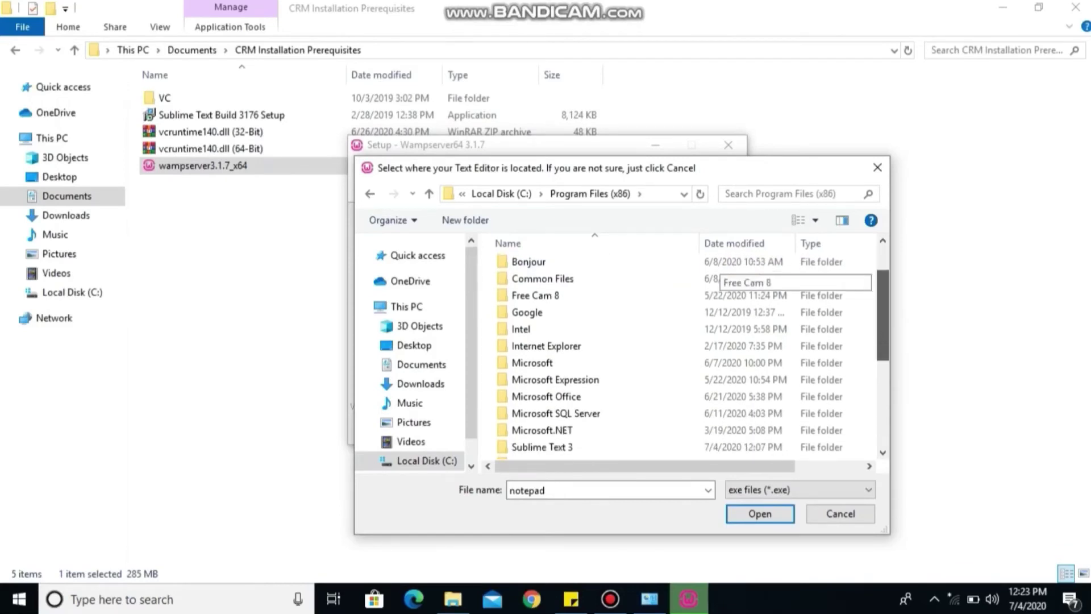
double_click(542, 342)
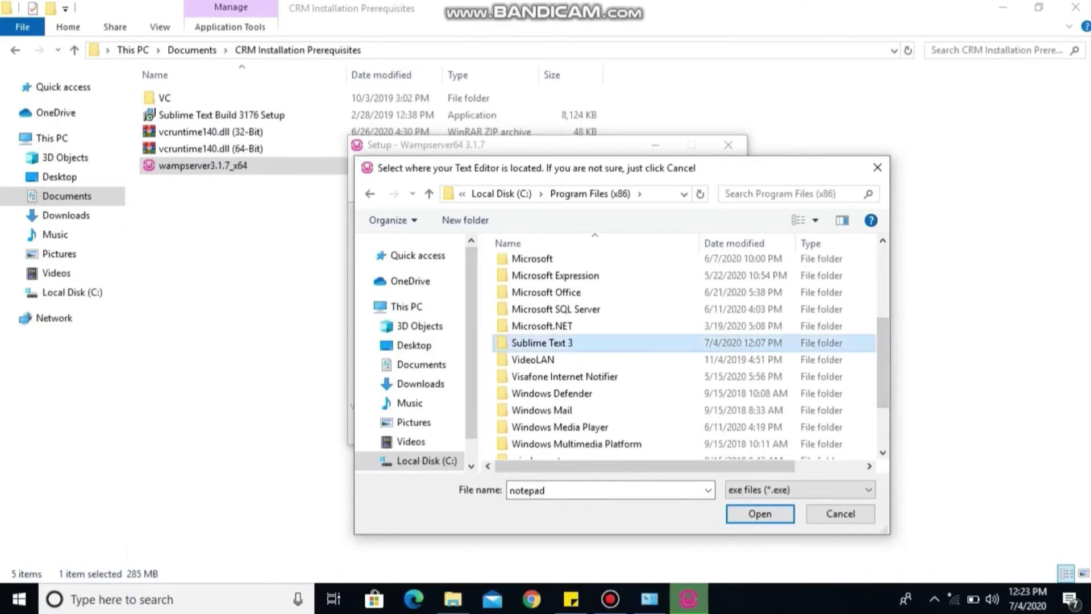
left_click(537, 334)
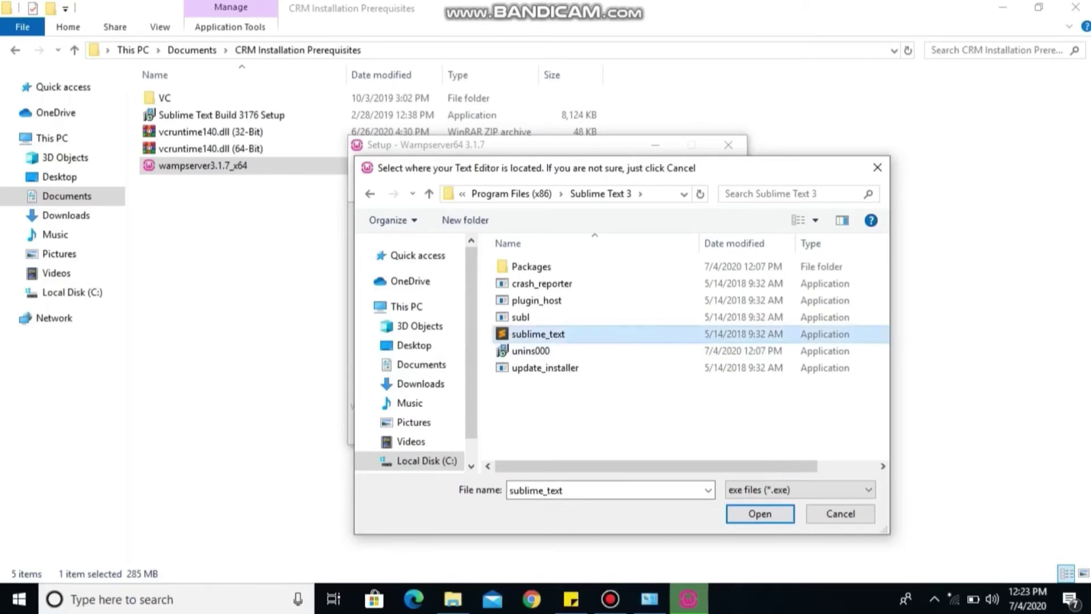
left_click(760, 513)
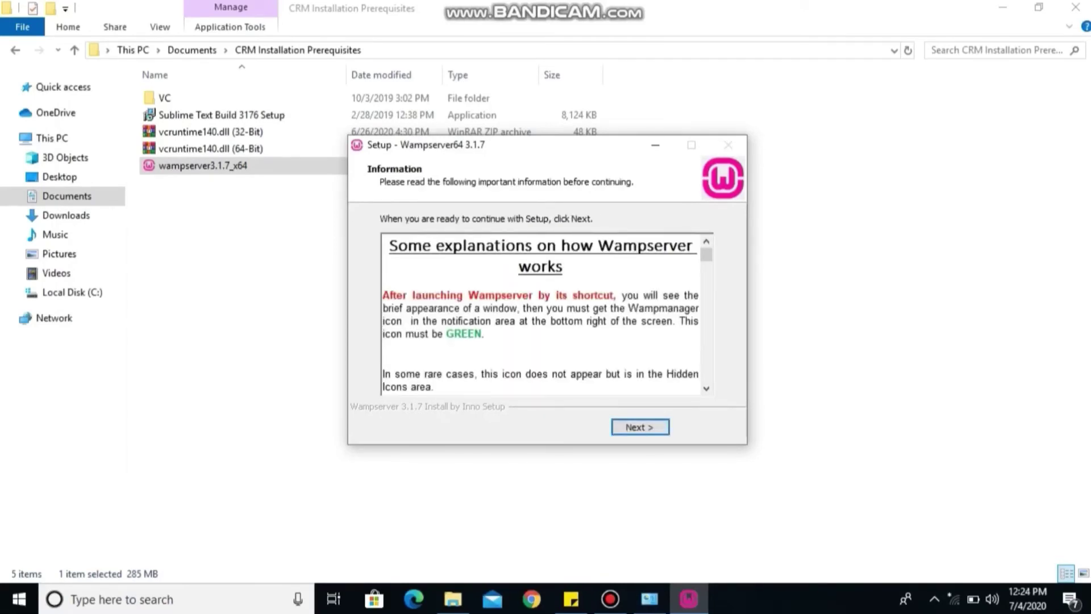
left_click(639, 427)
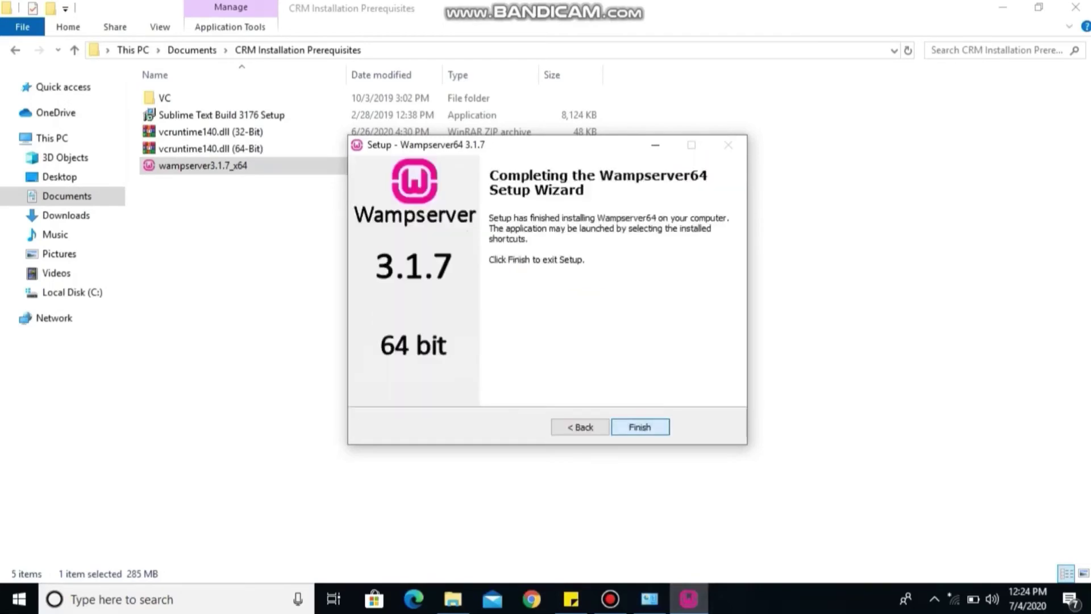
key("Return")
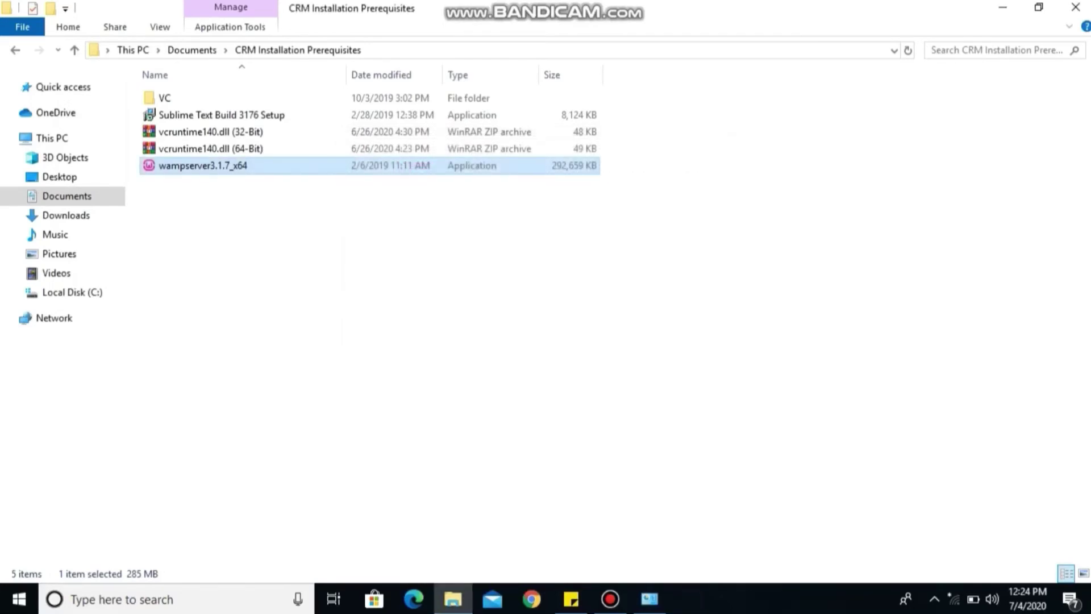
- Launch Wampserver64 and restart all of its services
key("super+s")
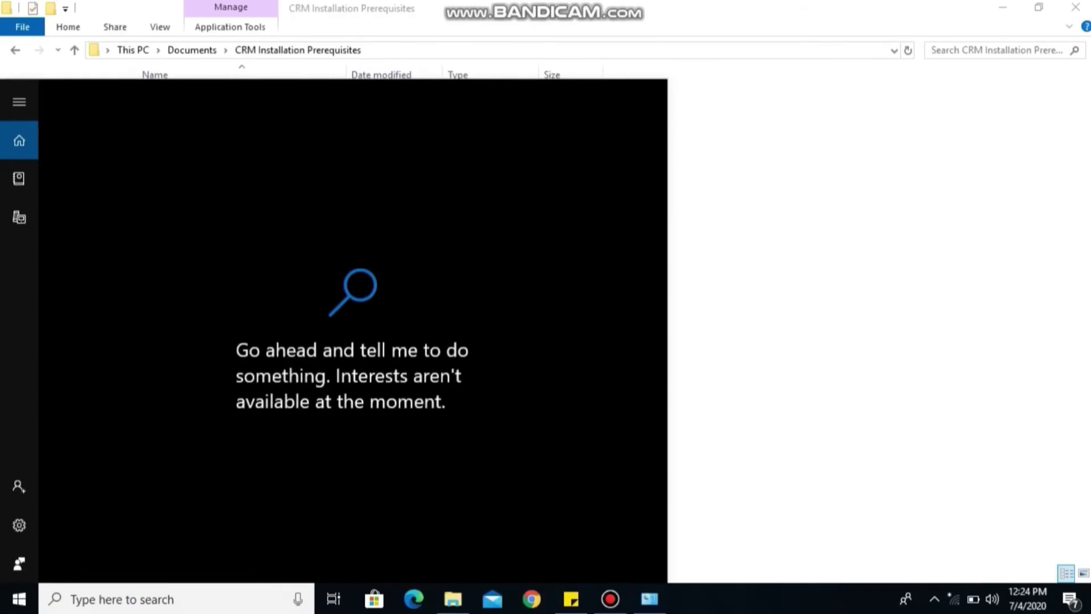
type("wamp")
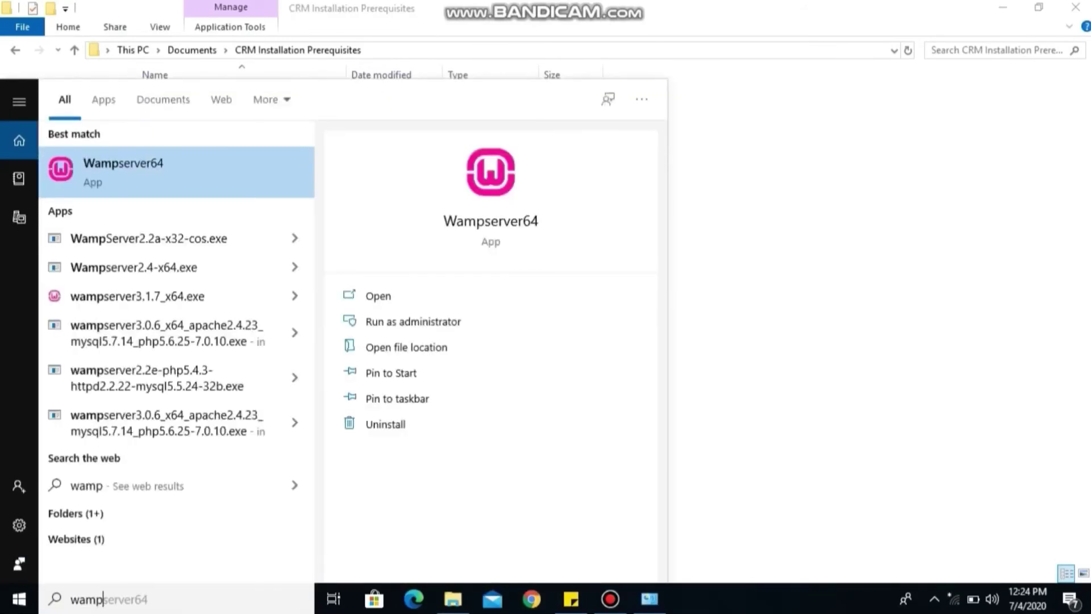
key("Return")
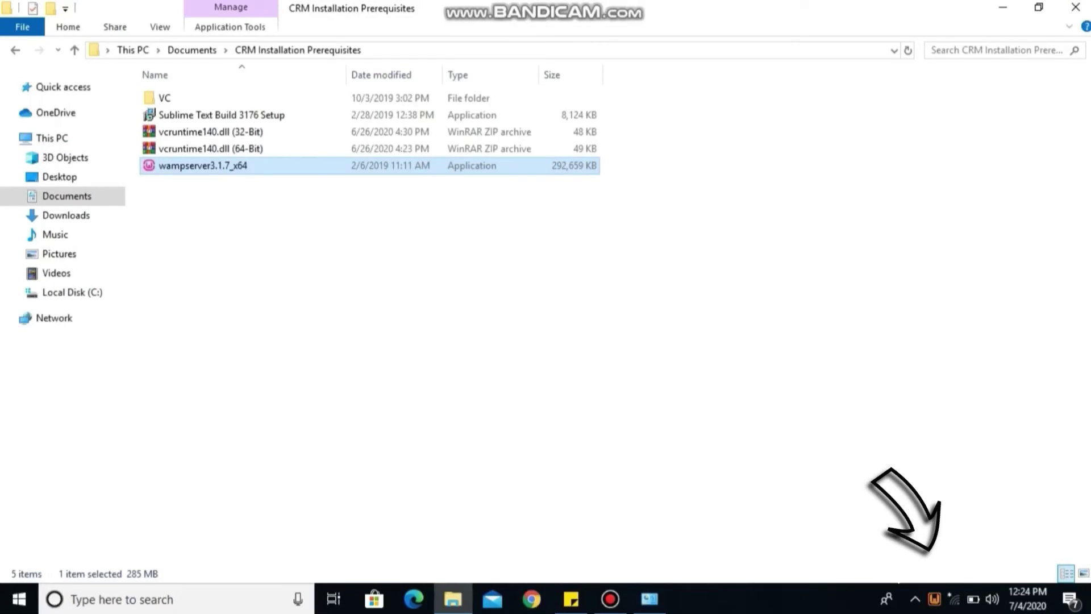
mouse_move(934, 599)
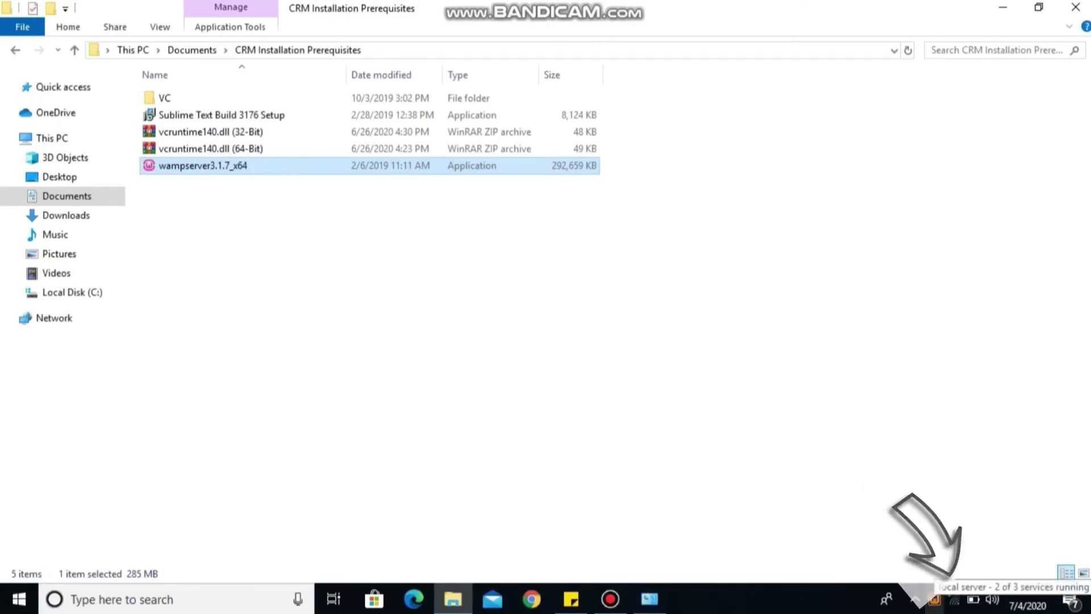
left_click(933, 598)
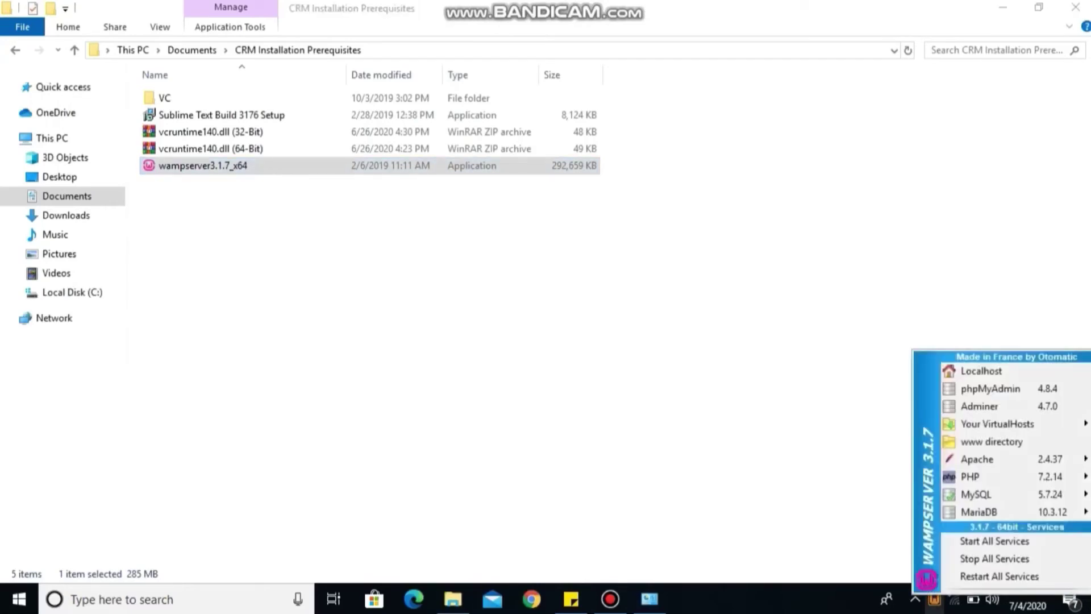
left_click(999, 576)
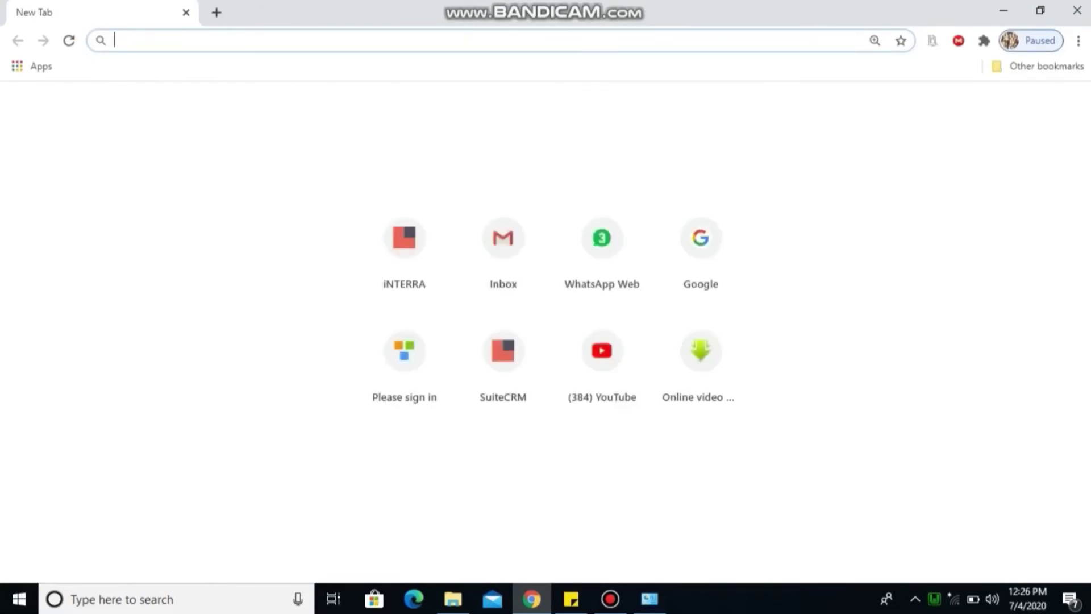
- Open localhost in Chrome and review the server configuration, tools and aliases on the WampServer homepage
type("loca")
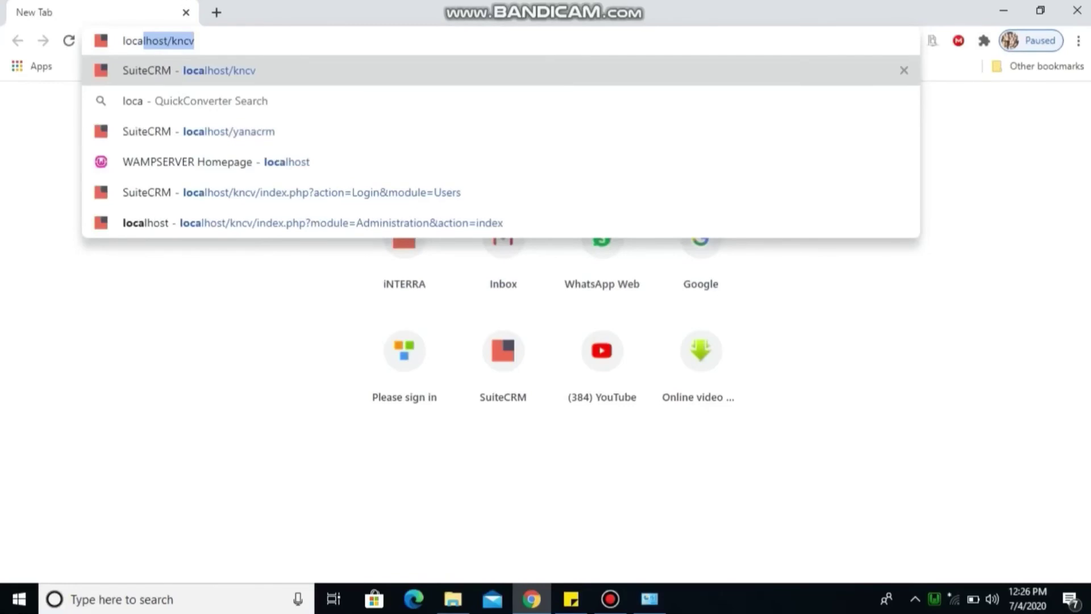
key("End")
key("BackSpace")
key("BackSpace")
key("BackSpace")
key("BackSpace")
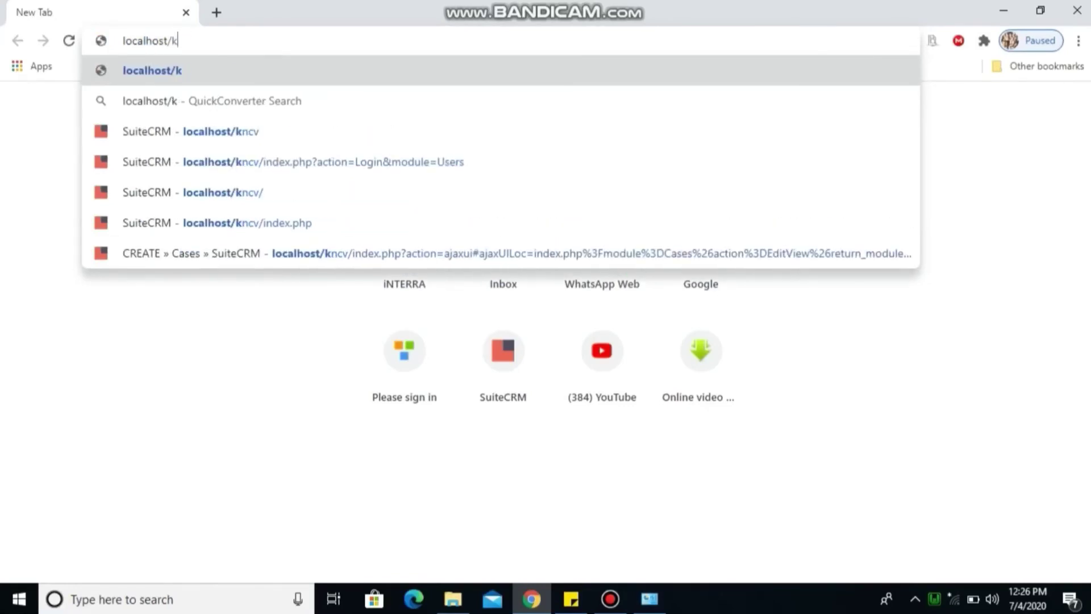
key("BackSpace")
key("Return")
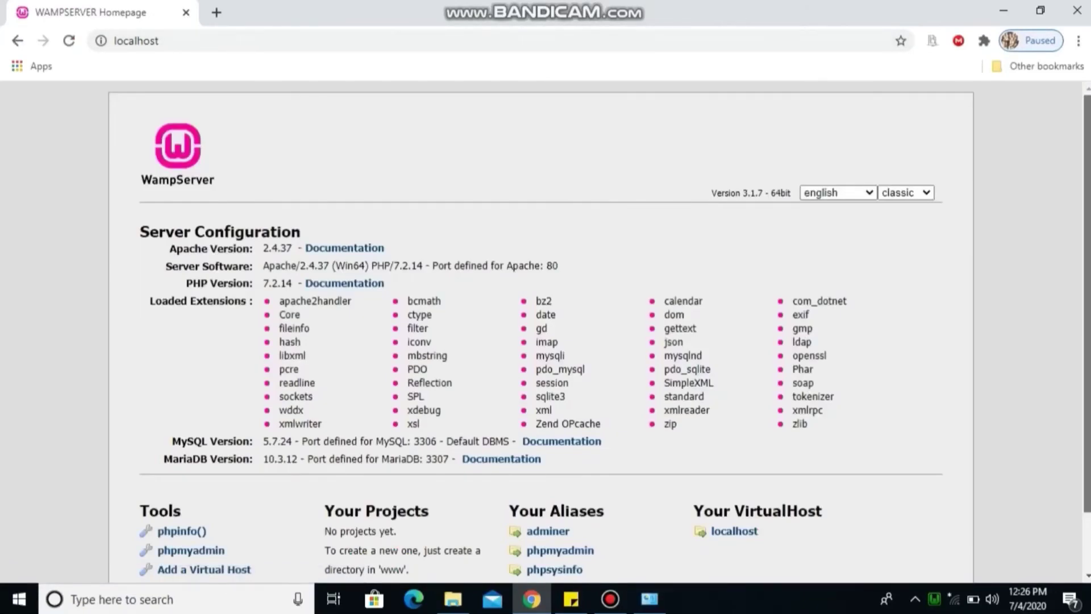
scroll(599, 328, "down", 3)
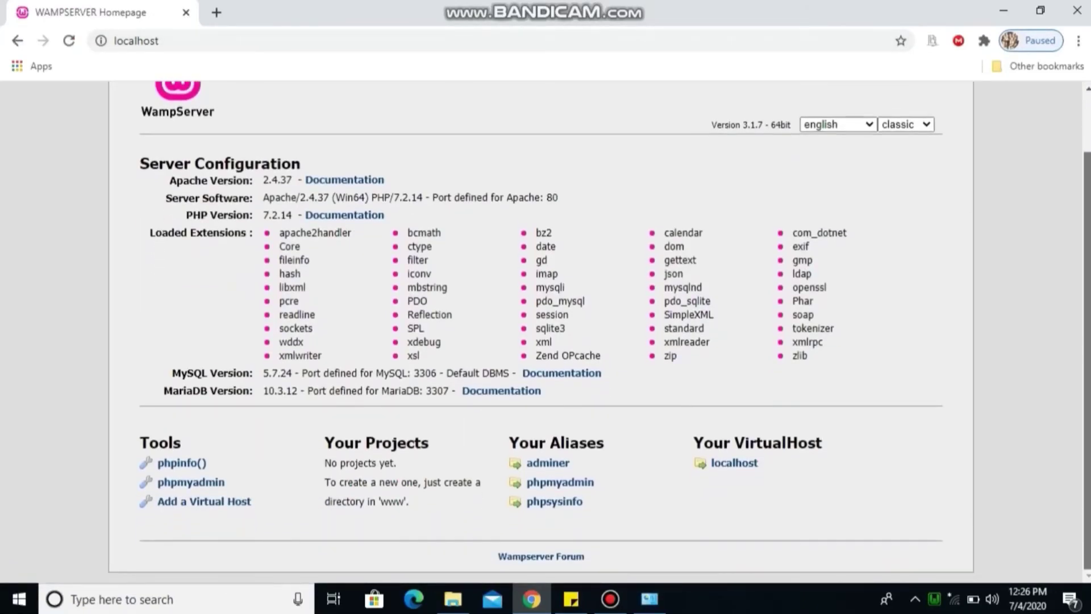
scroll(599, 331, "up", 3)
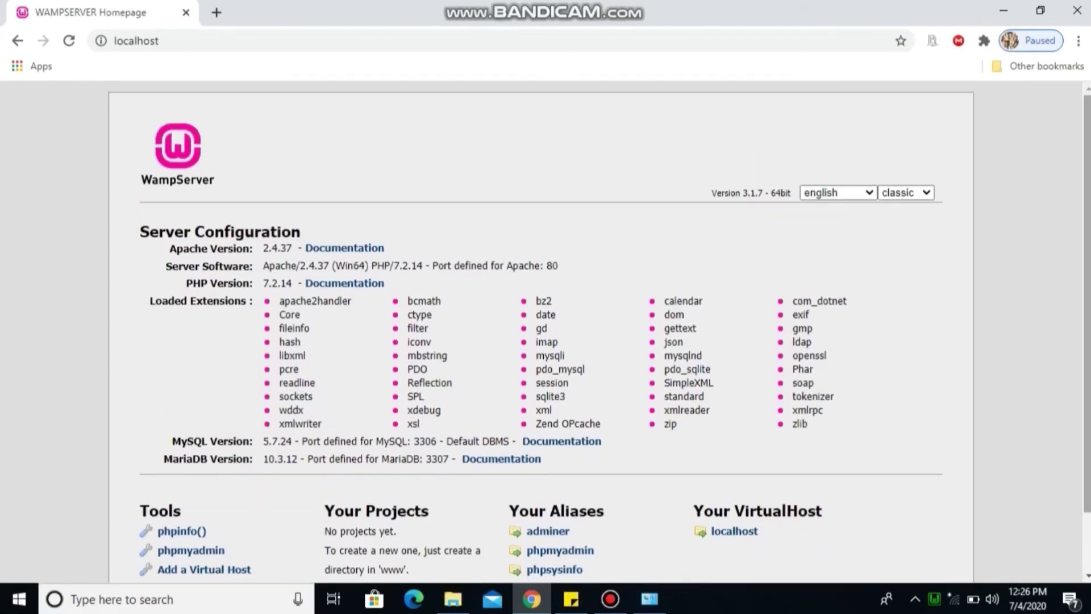
scroll(599, 330, "down", 3)
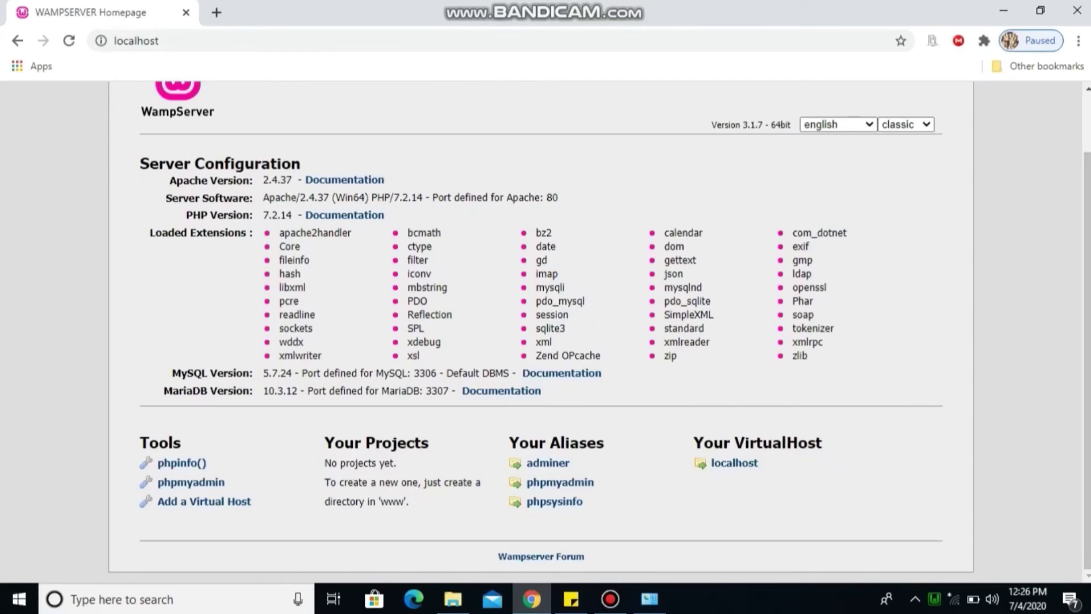
- Find Sublime Text 3 through the Windows search and launch it to check the installation
left_click(122, 599)
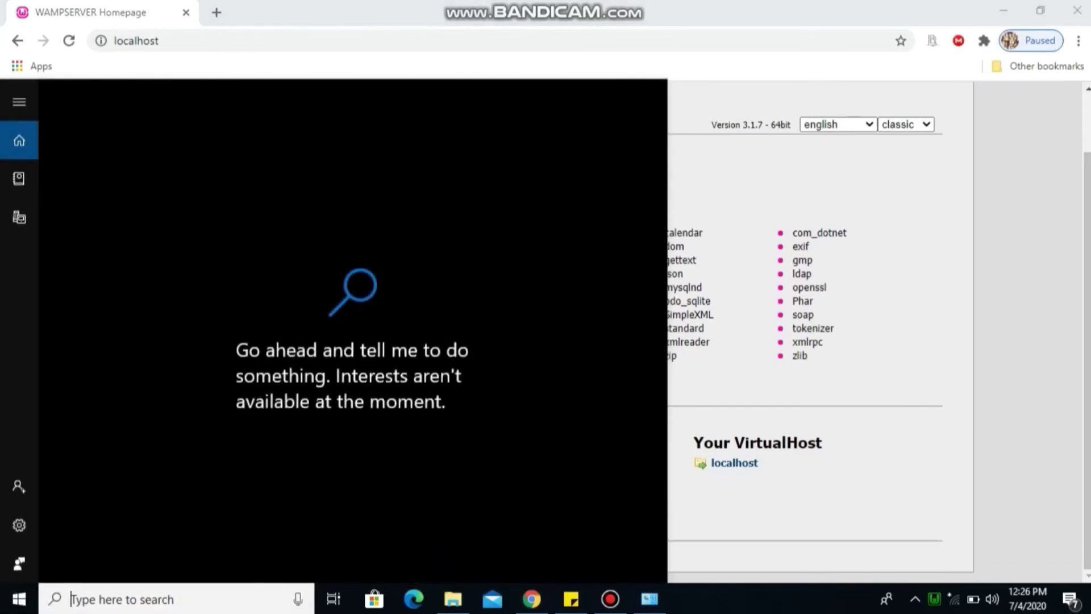
type("subl")
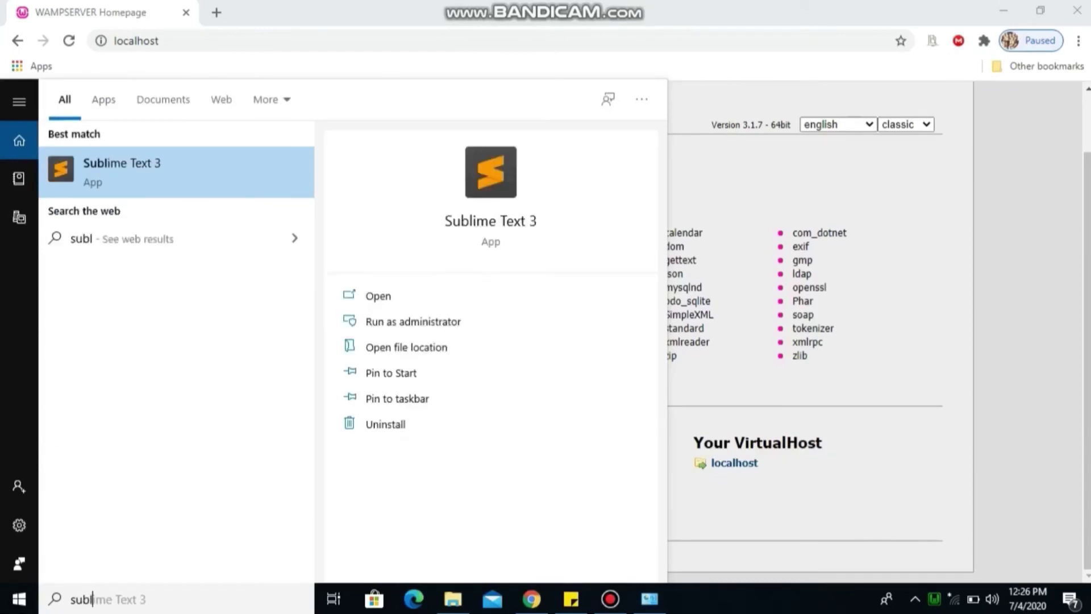
type("ine")
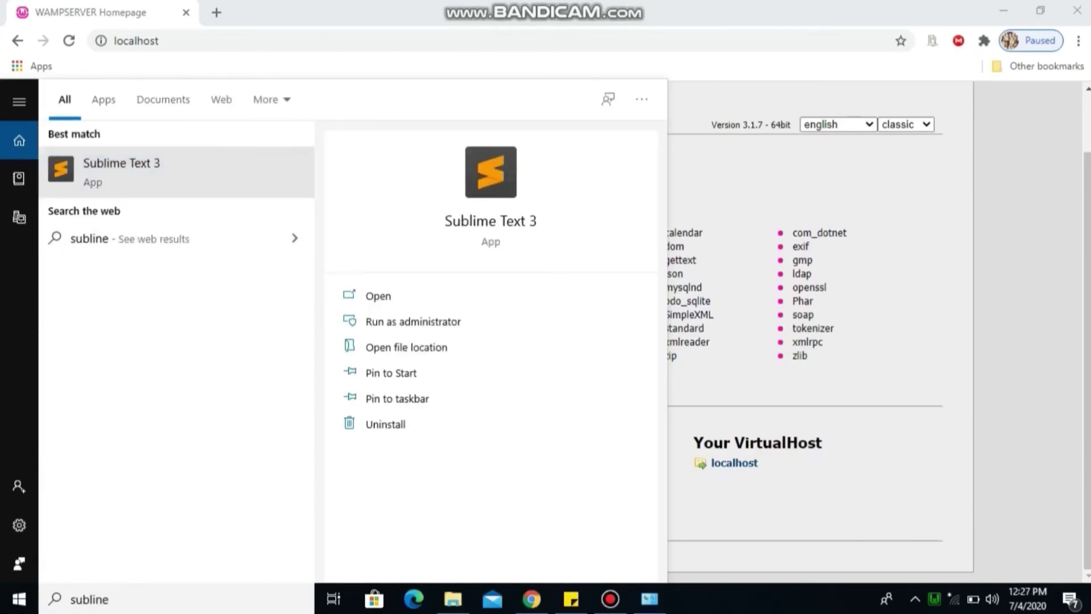
key("Return")
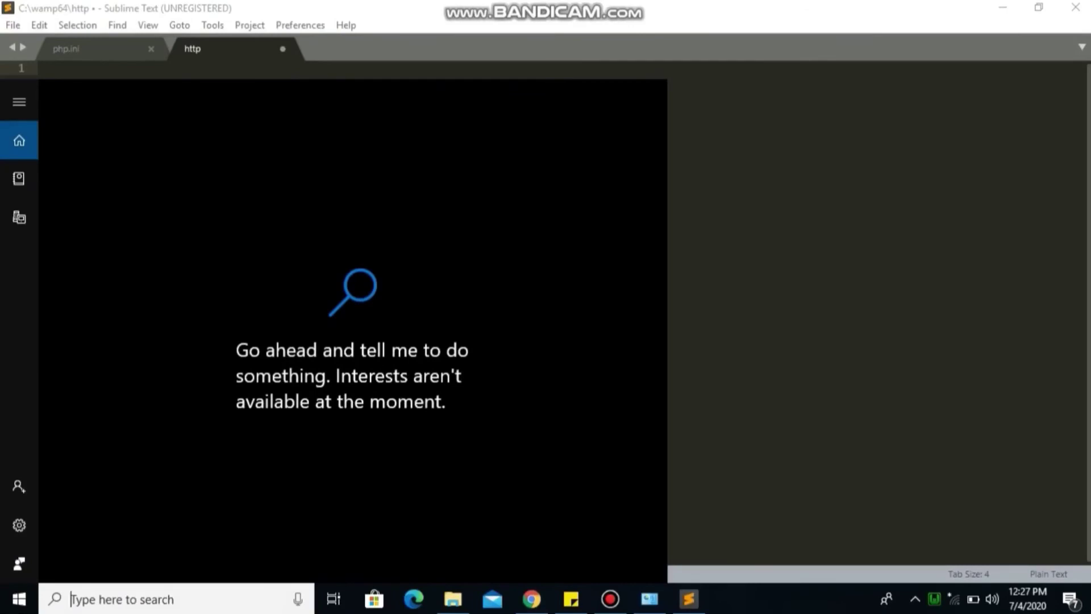
- Find Google Chrome through the Windows search and open it
type("g")
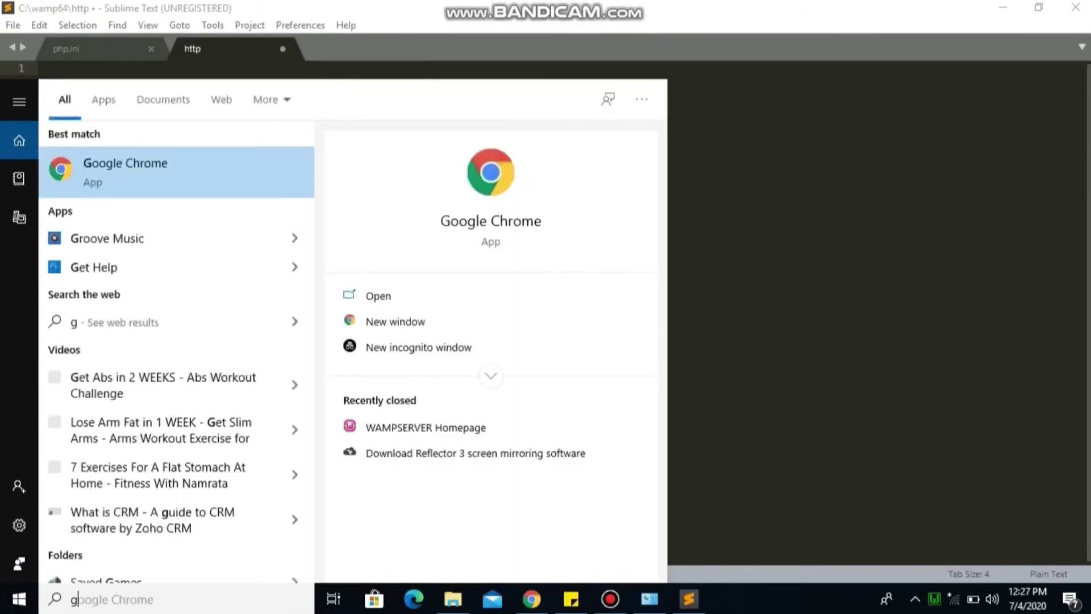
type("oo")
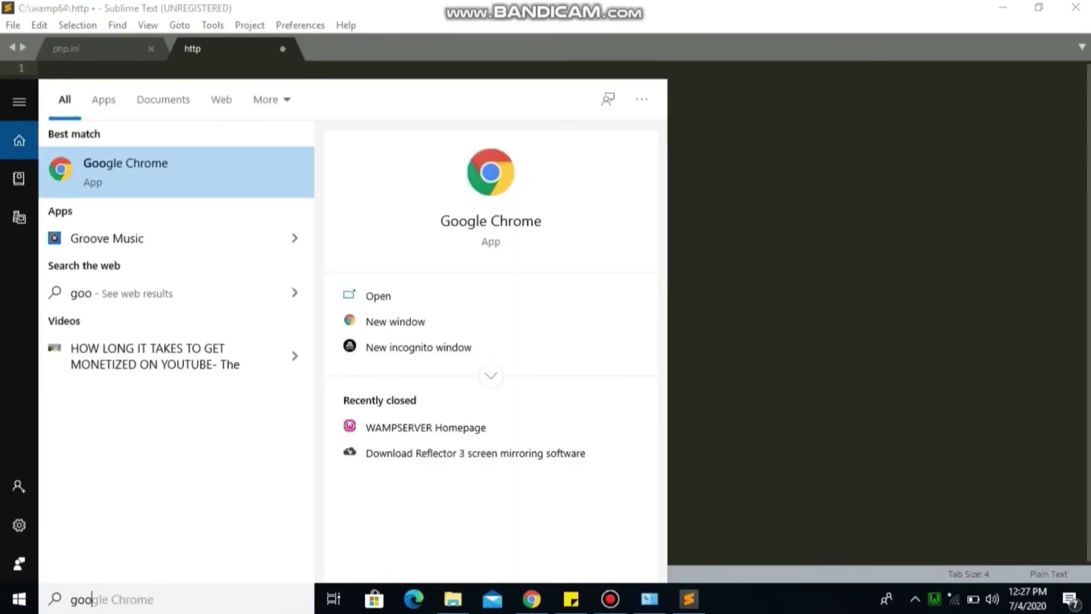
key("Return")
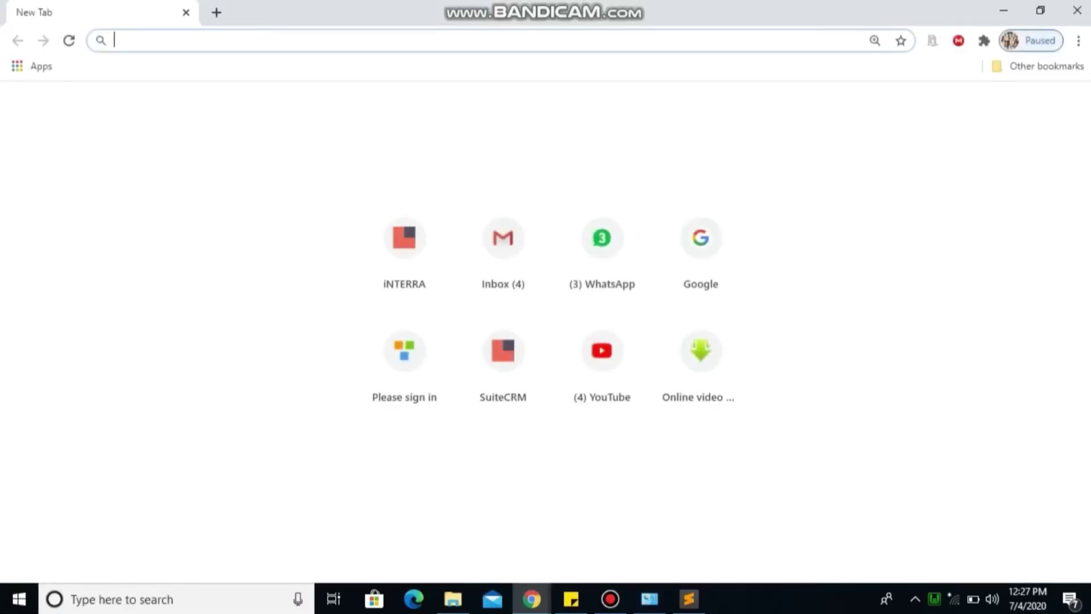
- Open Programs and Features in Control Panel and check the installed programs for the Microsoft Visual C++ redistributables
left_click(71, 599)
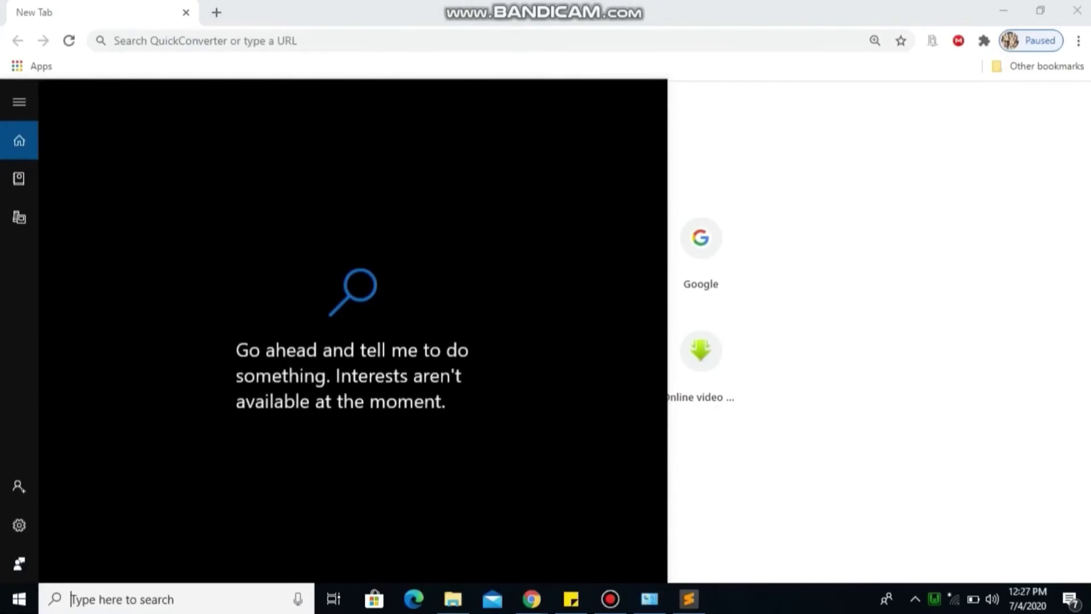
type("cont")
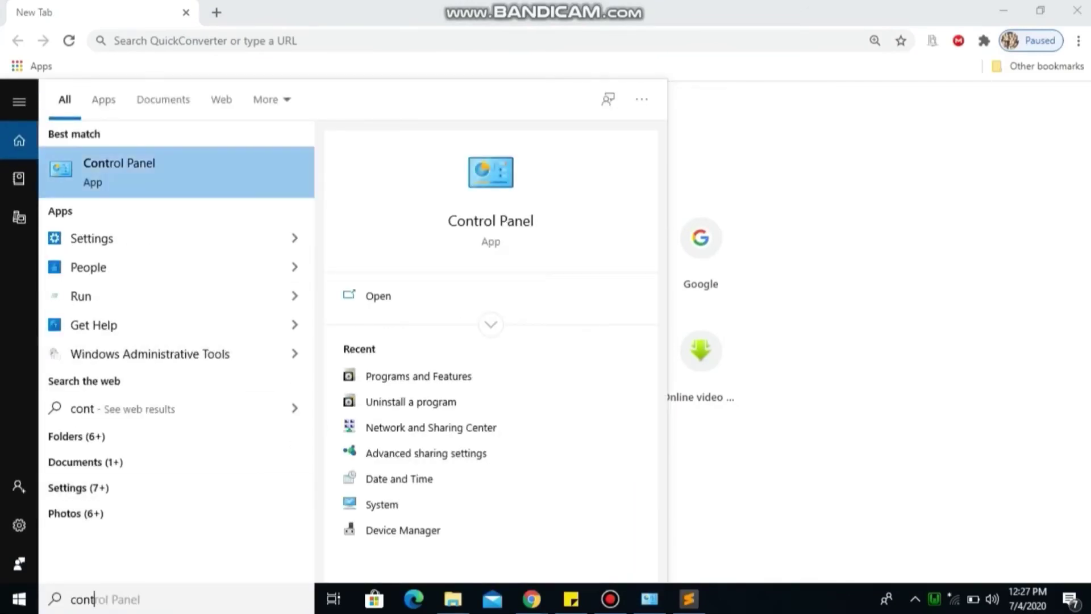
key("Return")
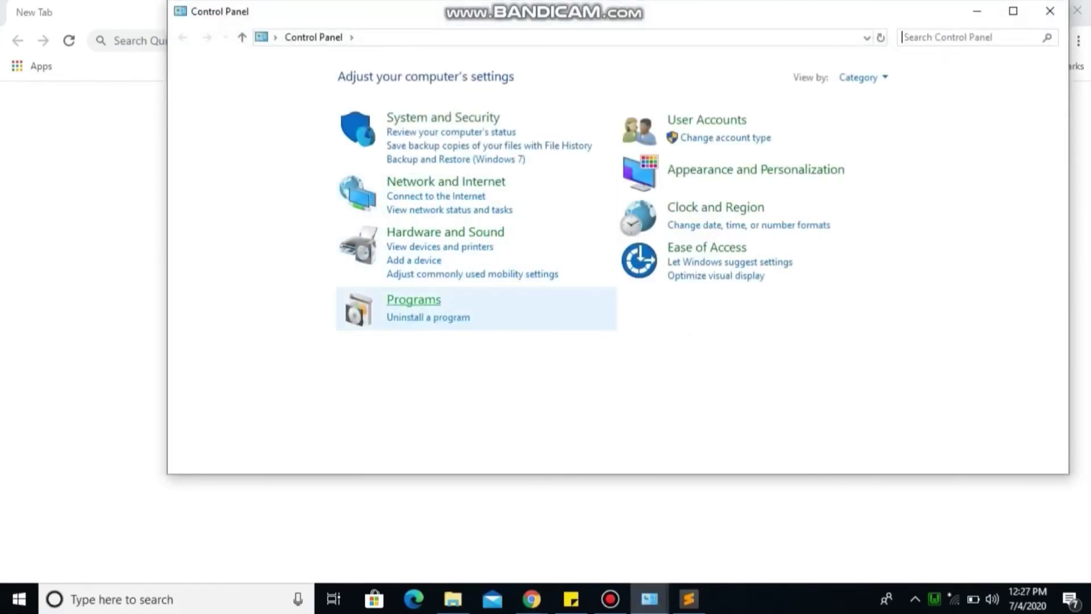
left_click(413, 300)
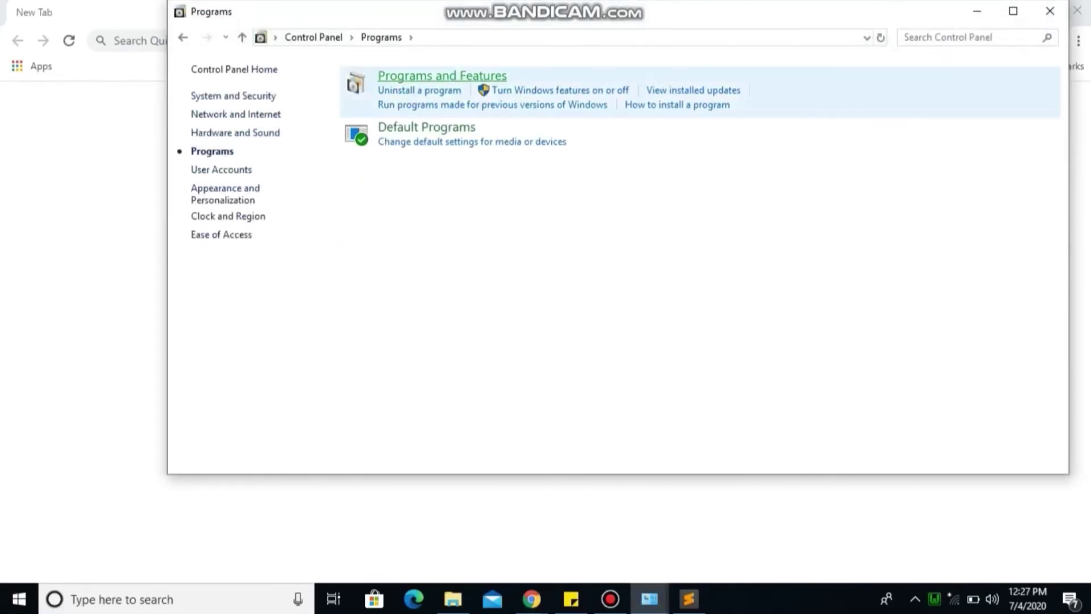
left_click(443, 76)
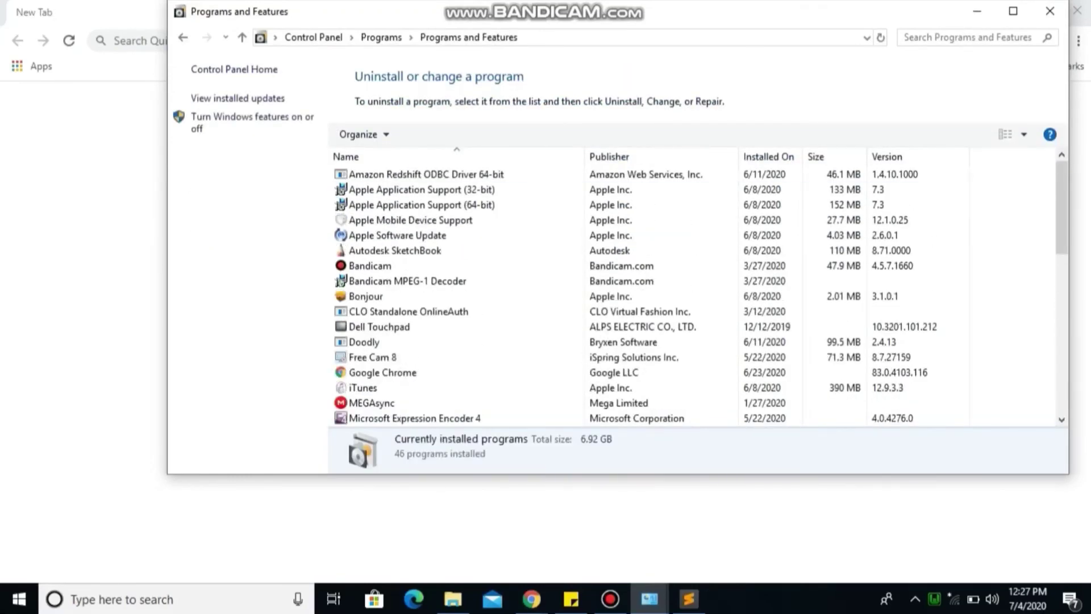
left_click_drag(1061, 207, 1061, 256)
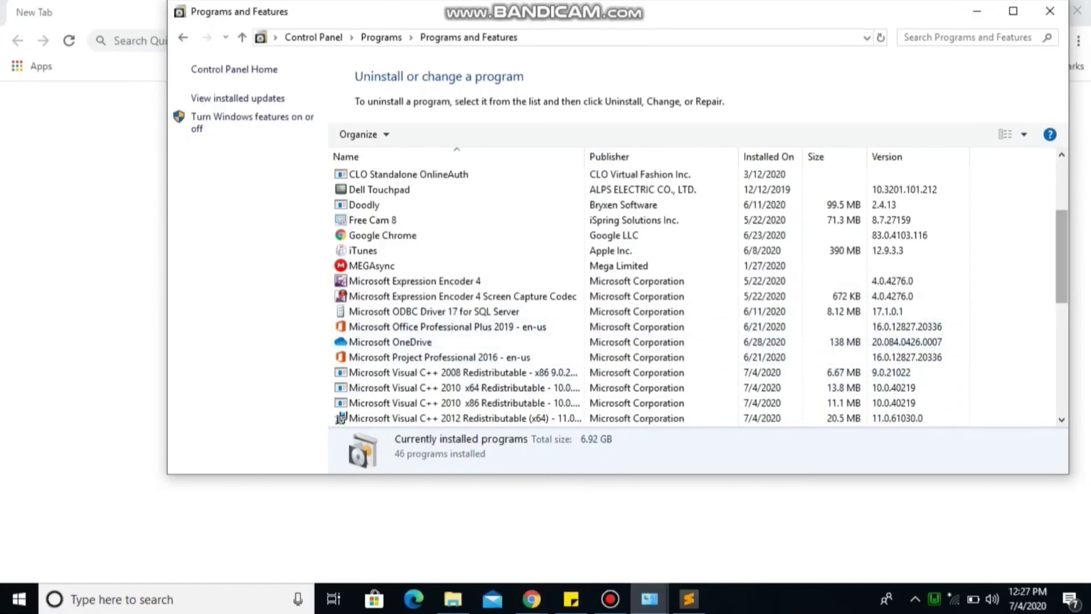
scroll(455, 244, "down", 3)
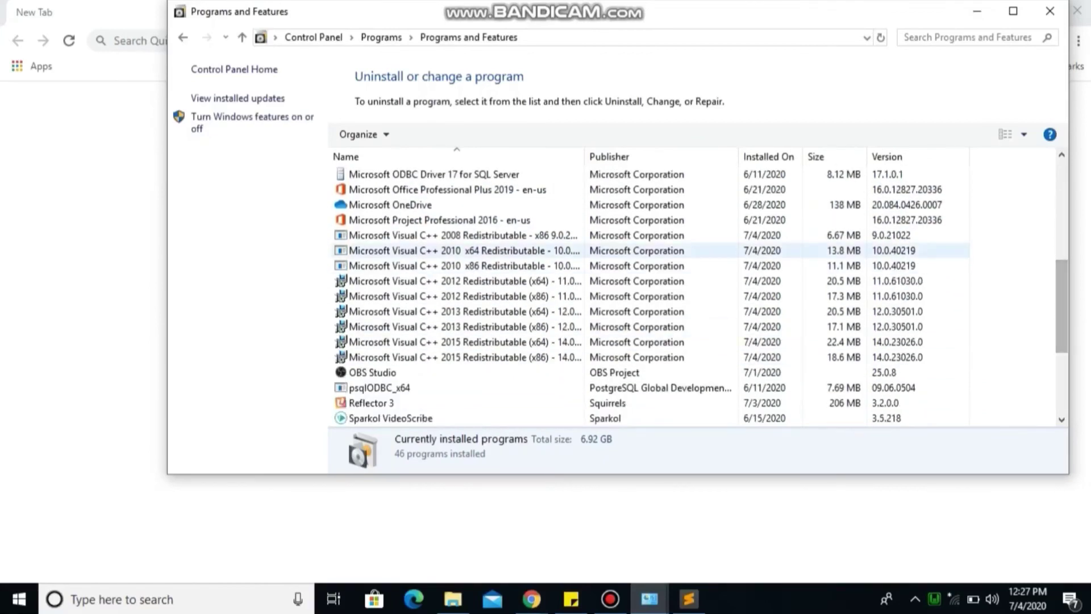